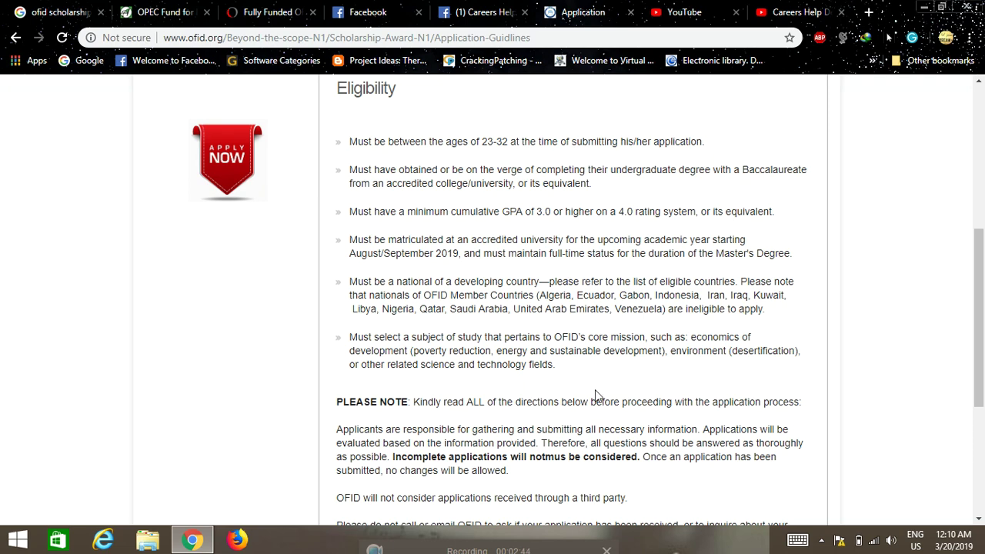
- Review the Required Documents list on the OFID scholarship page
scroll(574, 394, "down", 3)
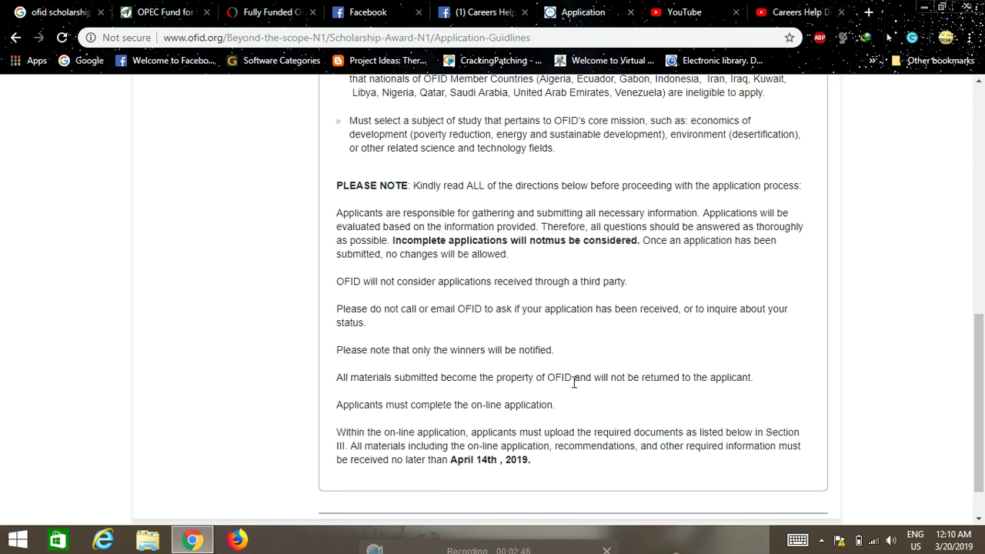
scroll(572, 383, "up", 6)
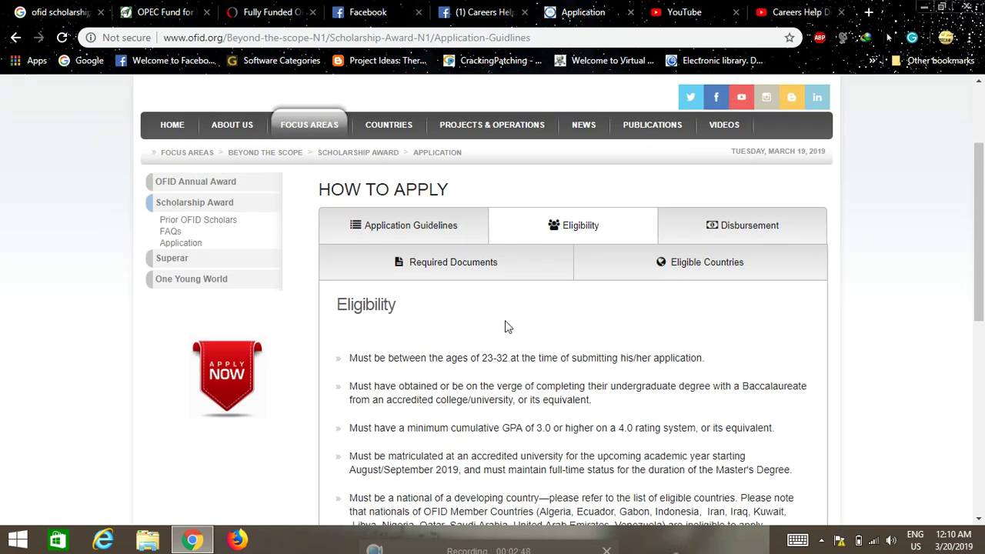
left_click(469, 269)
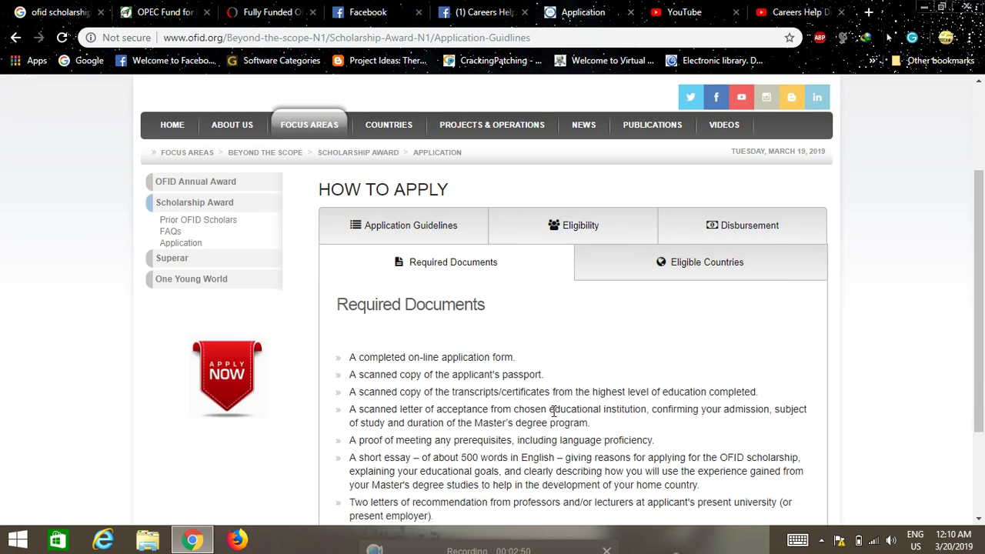
scroll(543, 412, "down", 1)
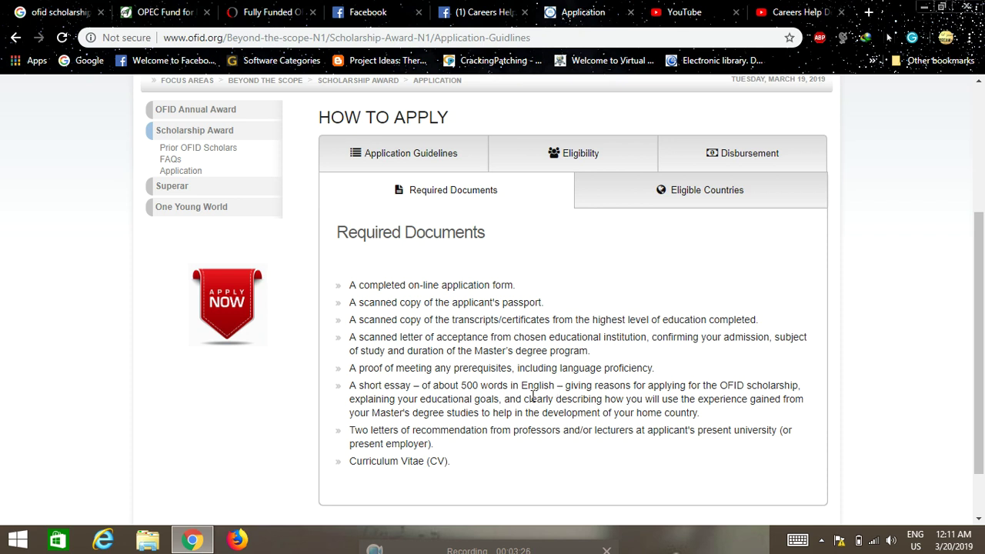
- Browse the Eligible Countries list, then launch the online application with APPLY NOW
left_click(679, 198)
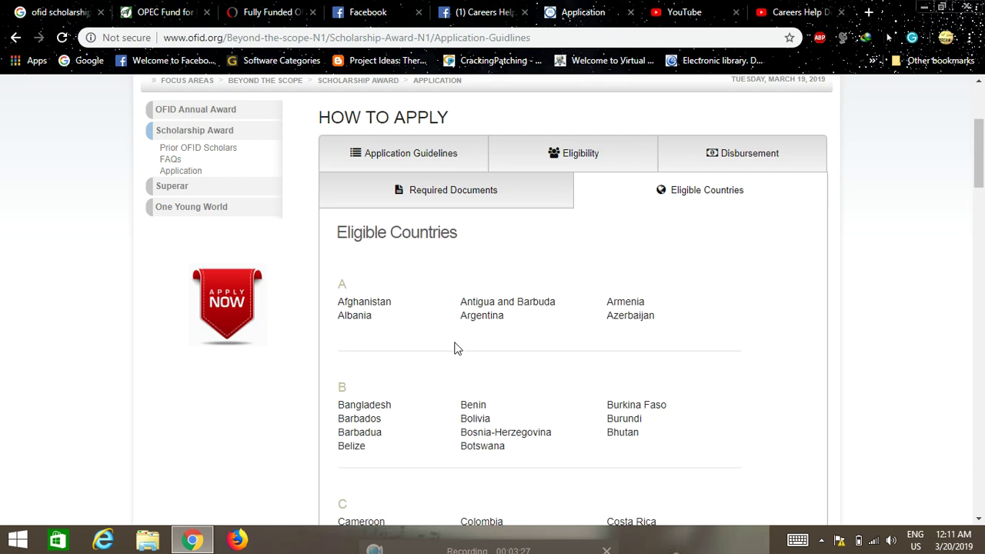
scroll(445, 362, "down", 2)
scroll(415, 358, "down", 7)
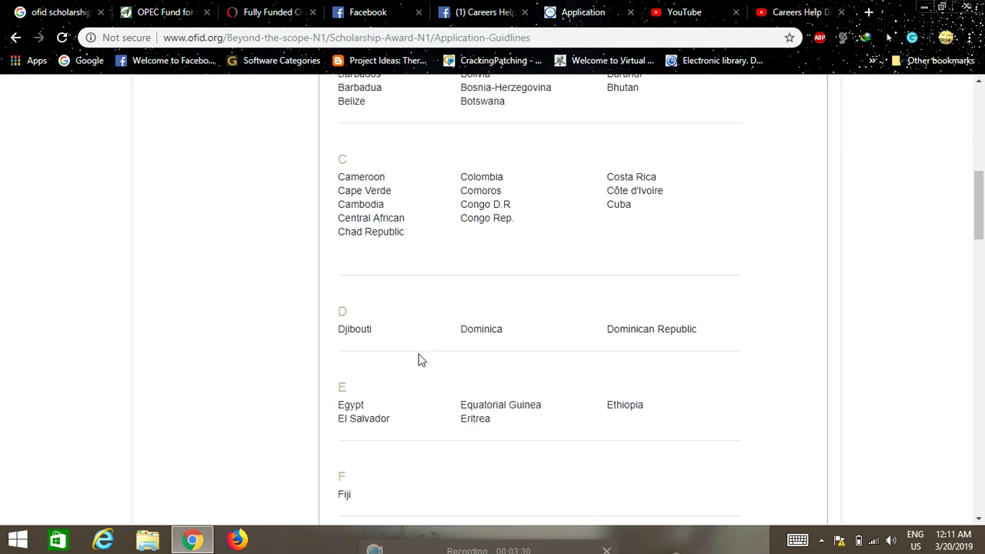
scroll(300, 371, "up", 10)
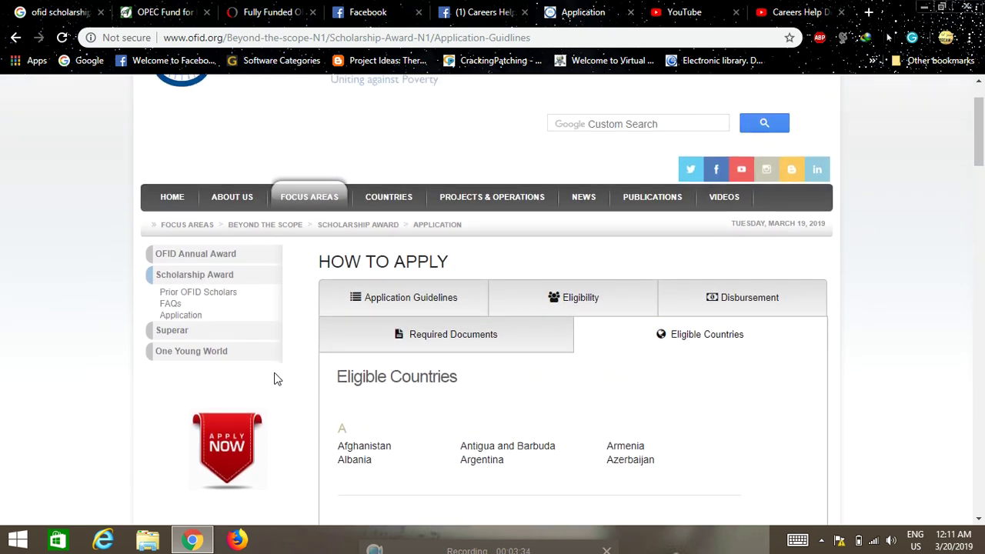
scroll(277, 378, "down", 2)
left_click(229, 315)
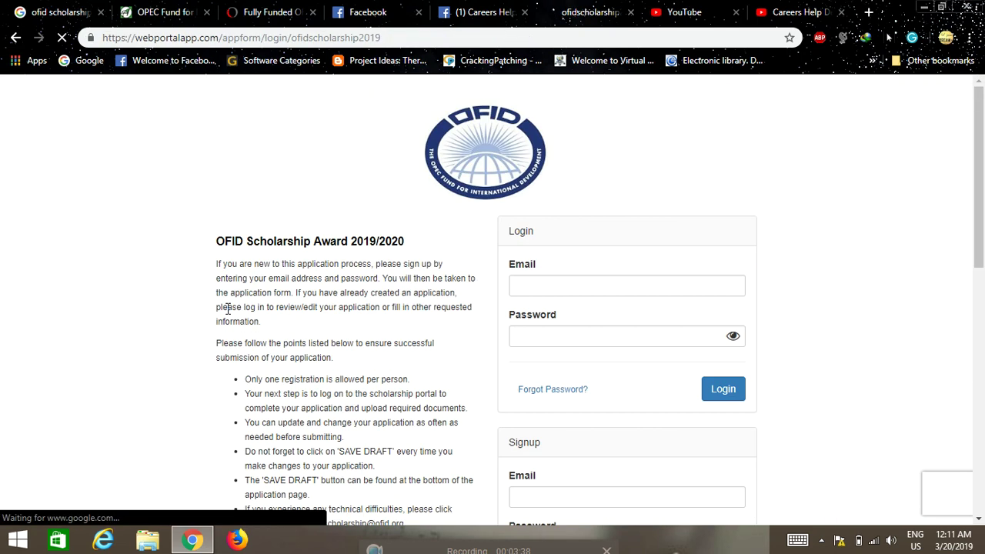
- Read the OFID 2019/2020 portal instructions, including the April 14th 2019 deadline, beside the Signup form
scroll(70, 327, "down", 2)
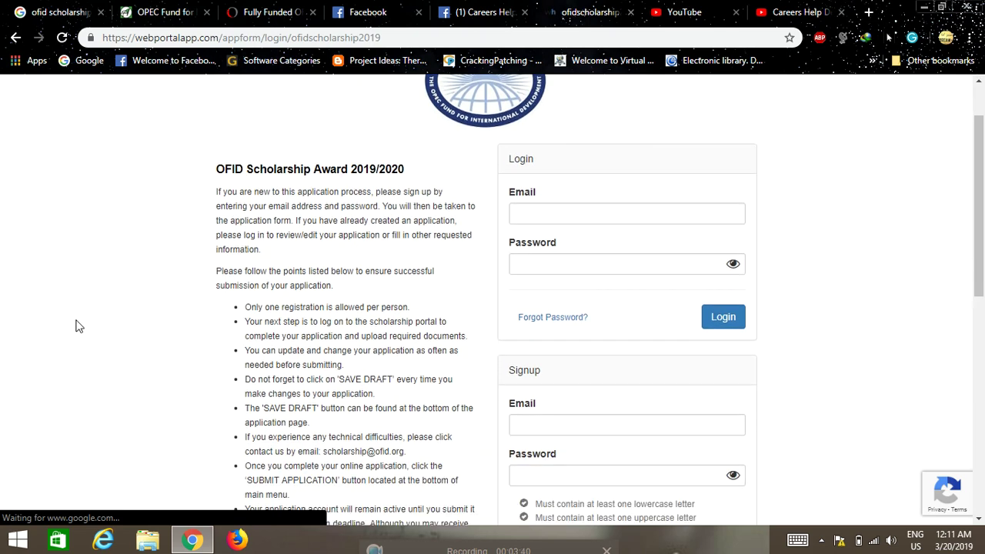
scroll(85, 316, "down", 2)
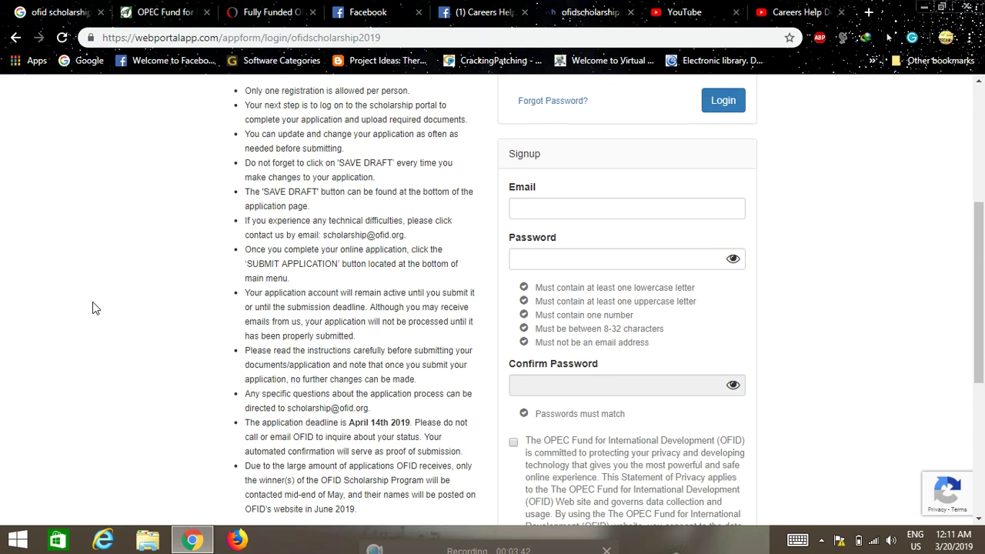
scroll(100, 305, "down", 2)
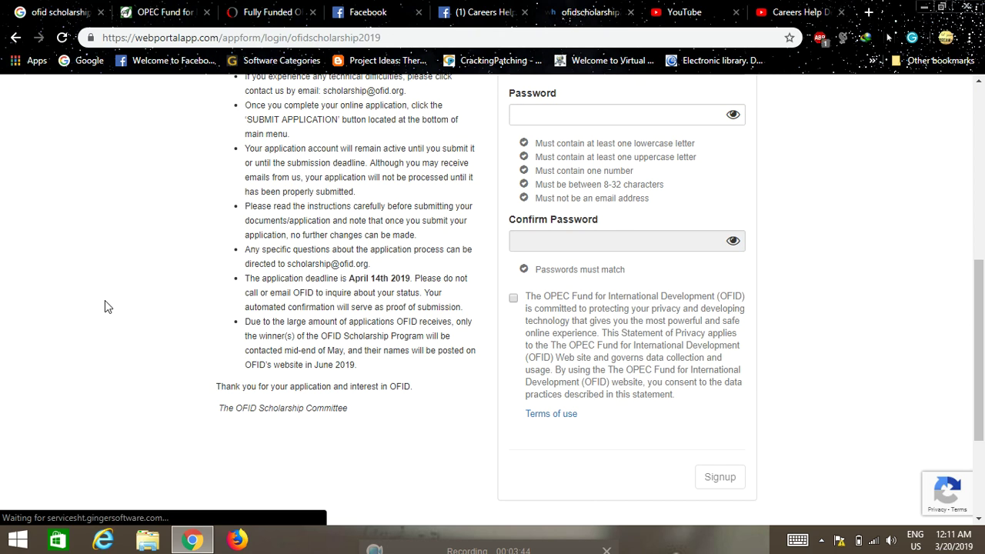
scroll(105, 306, "up", 5)
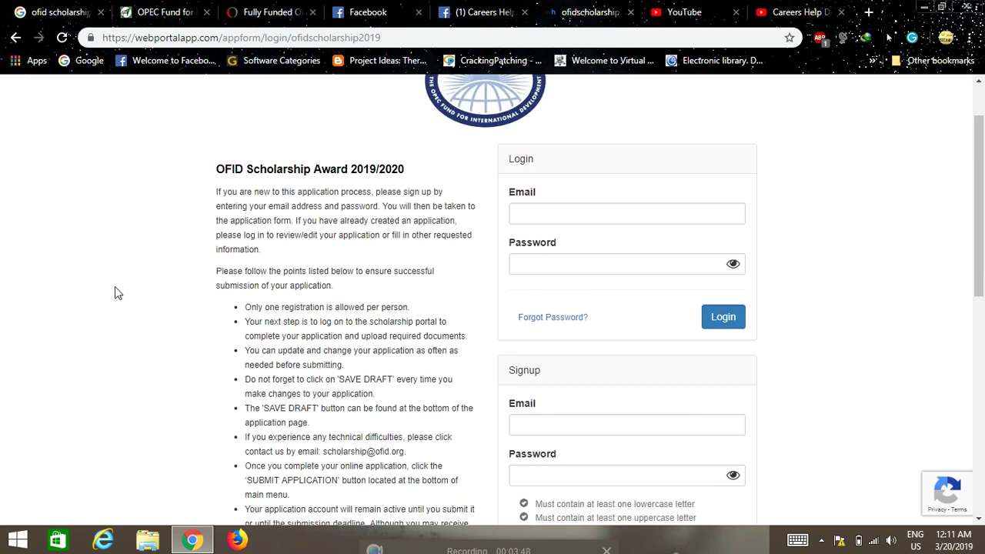
scroll(162, 312, "down", 1)
scroll(165, 301, "down", 2)
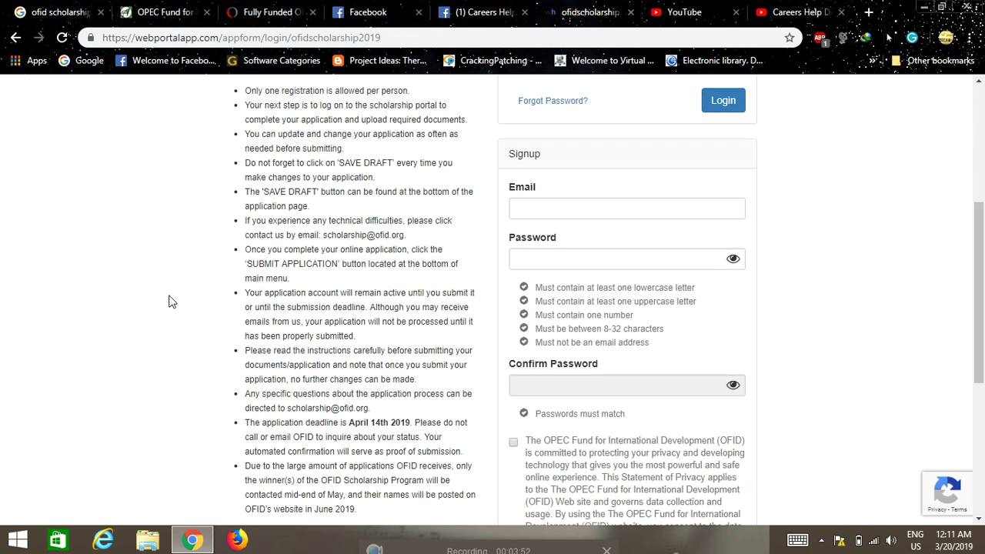
- Enter the applicant's e-mail address and a new account password in the Signup form
left_click(592, 213)
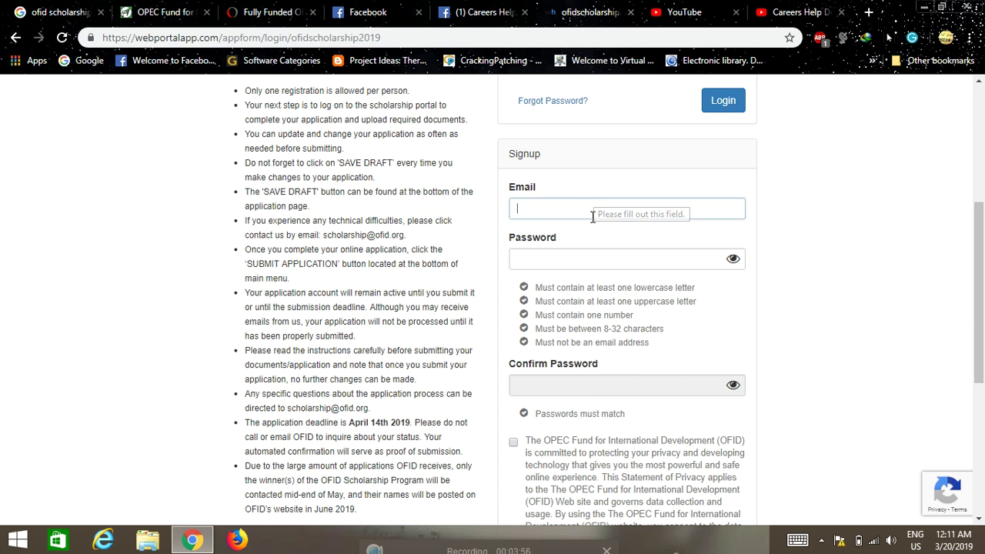
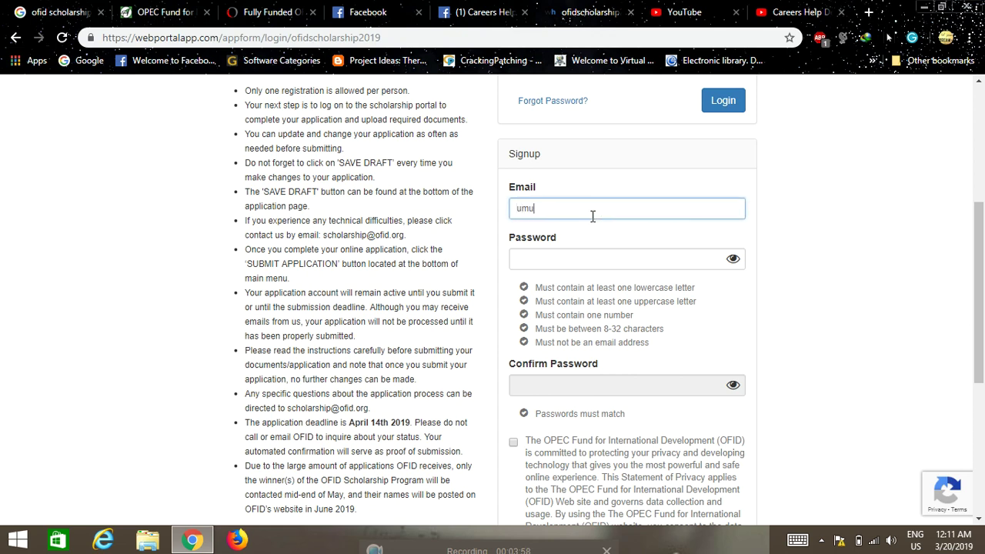
left_click(566, 258)
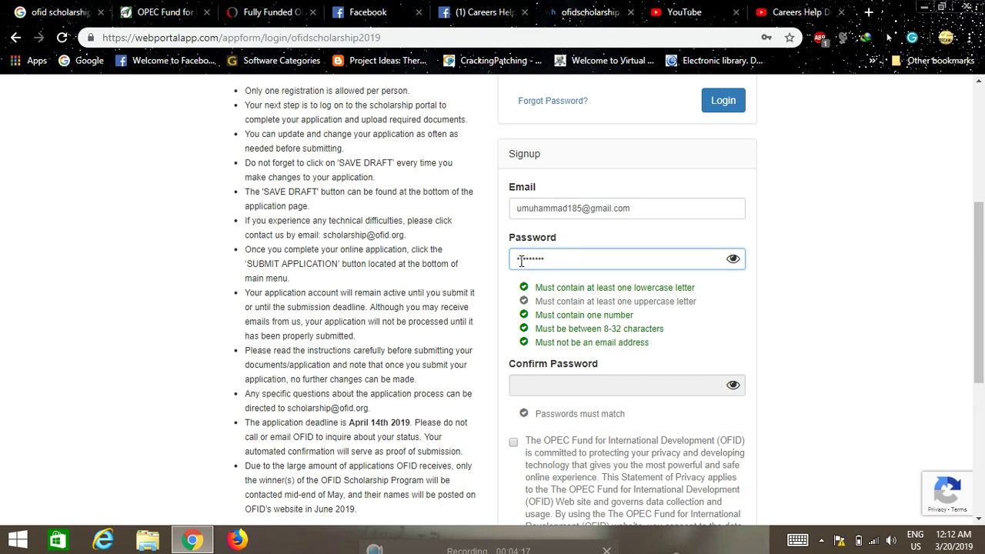
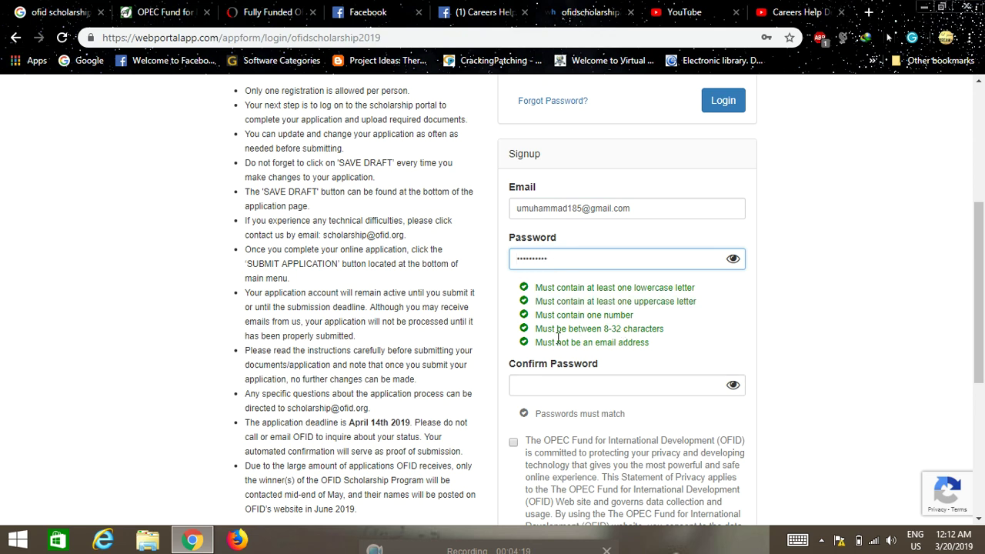
- Confirm the password, accept the OFID privacy statement and create the account
scroll(559, 339, "down", 2)
left_click(584, 247)
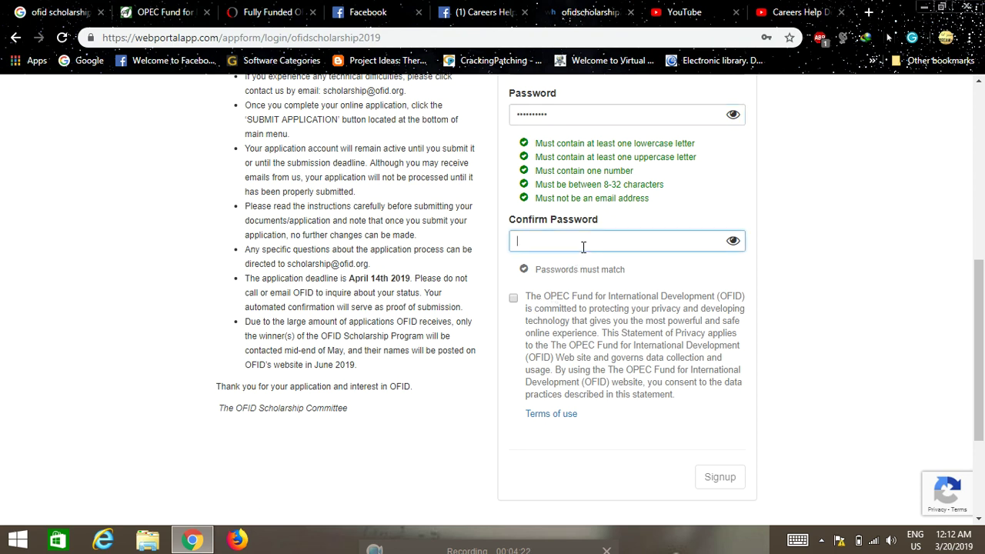
type("••••••••••")
left_click(514, 299)
scroll(716, 369, "down", 1)
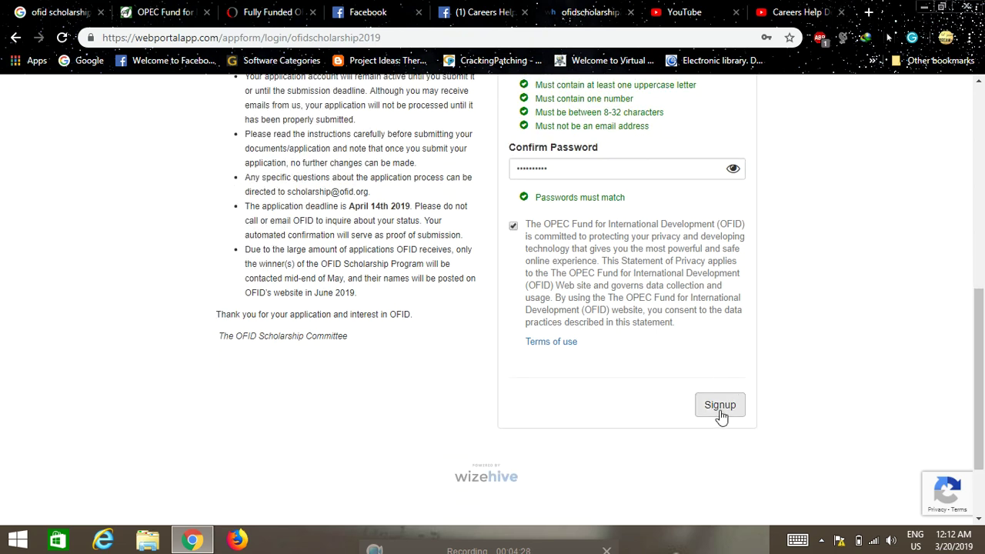
left_click(721, 408)
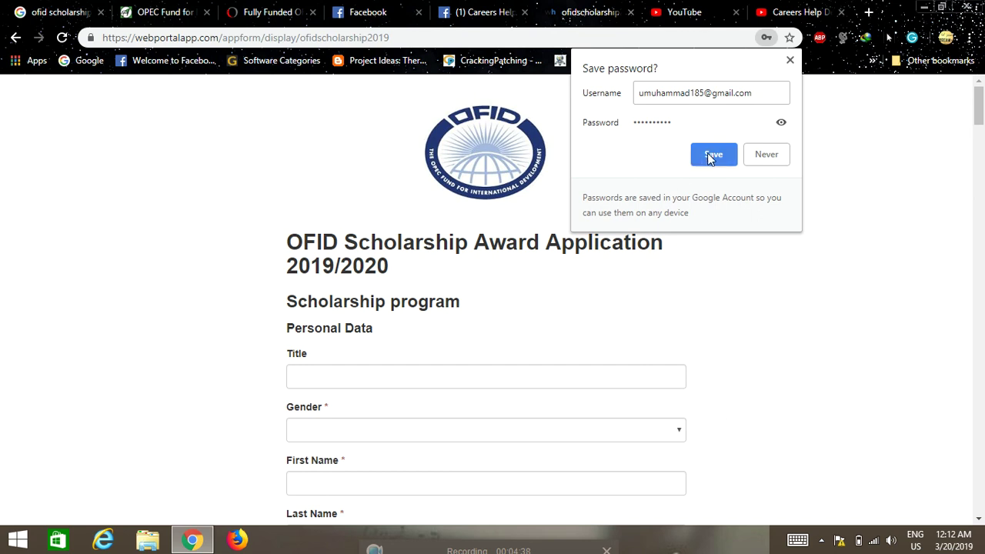
left_click(711, 157)
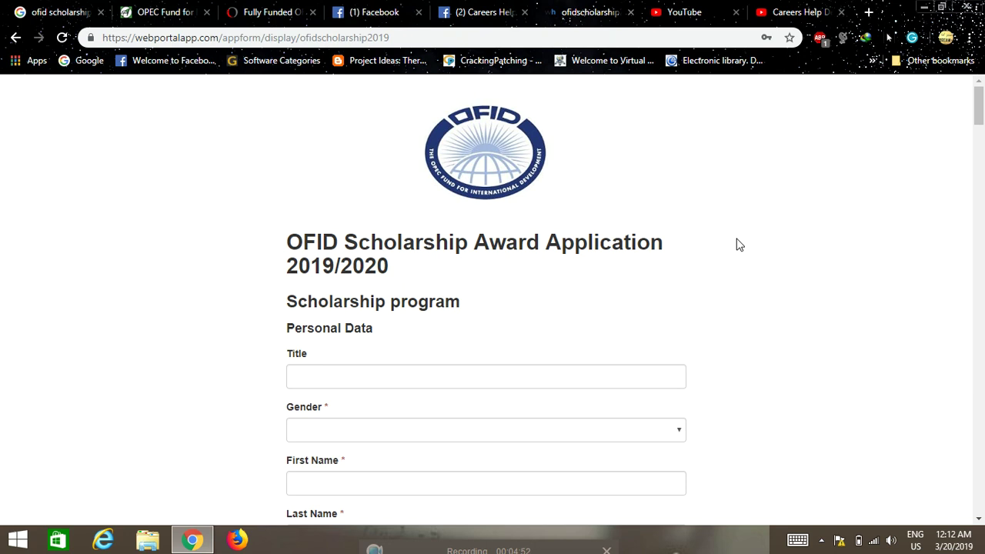
scroll(757, 238, "down", 2)
scroll(758, 233, "down", 9)
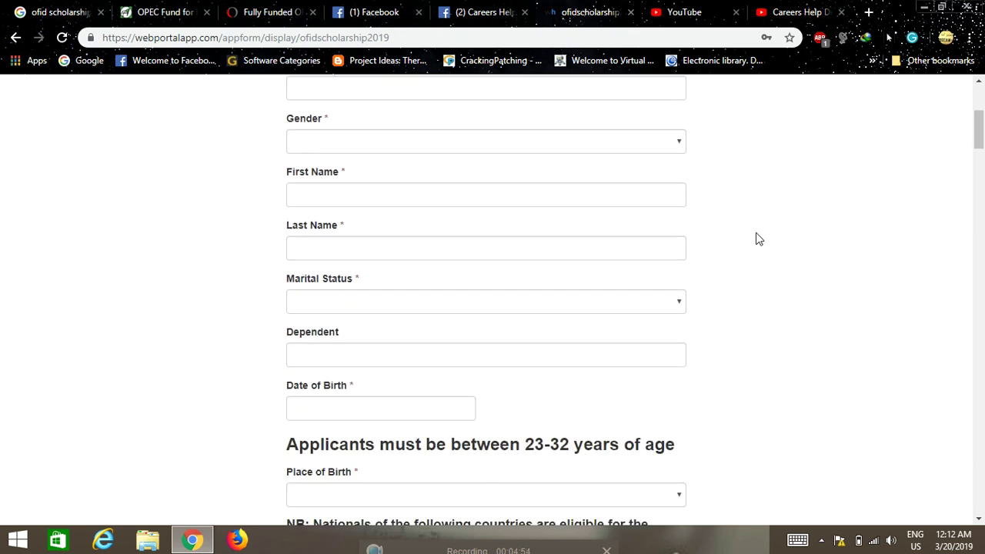
scroll(758, 232, "down", 15)
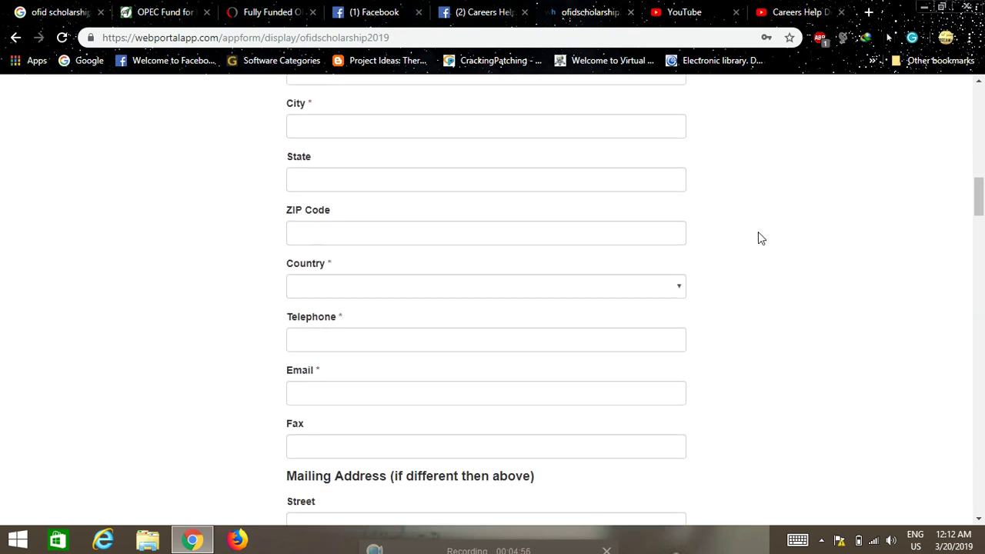
scroll(758, 239, "down", 13)
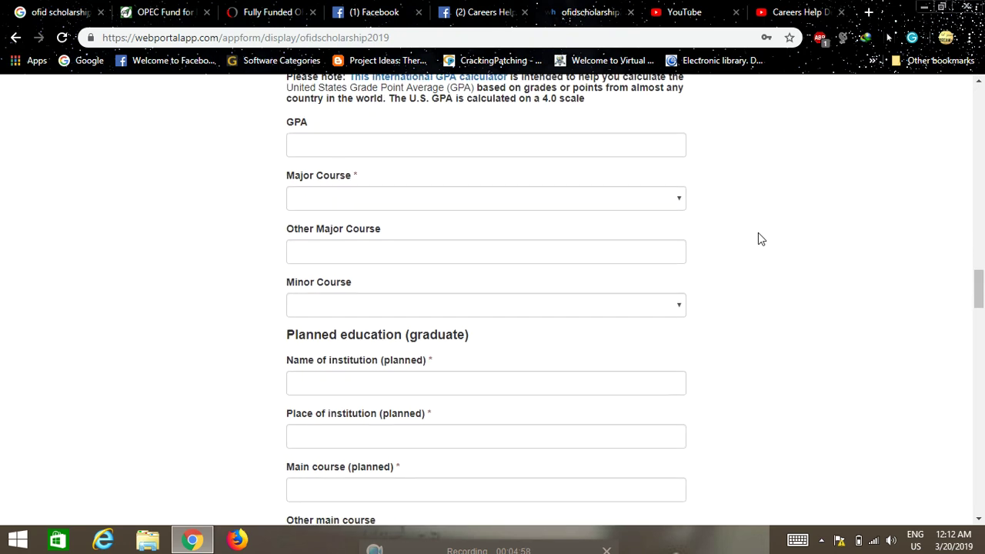
scroll(758, 238, "down", 15)
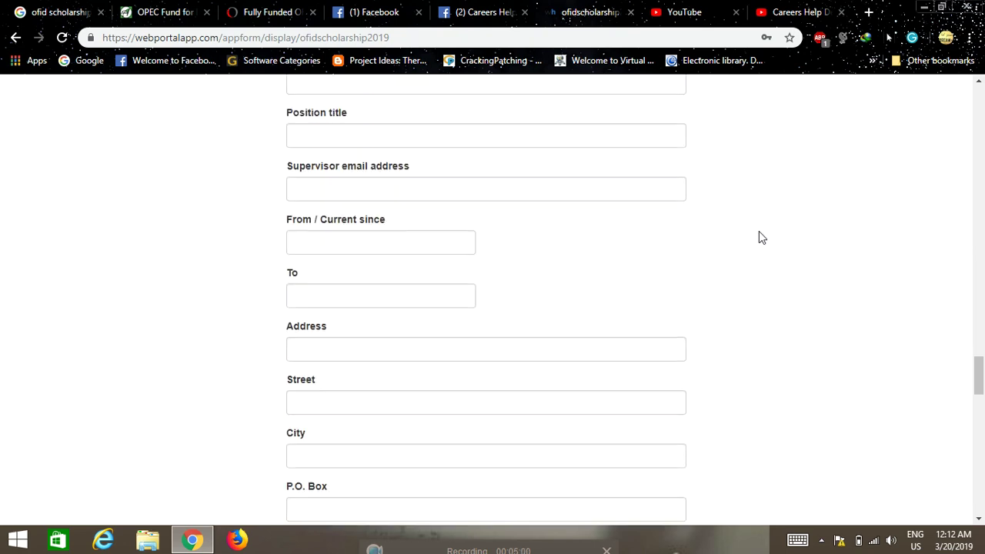
scroll(759, 239, "down", 6)
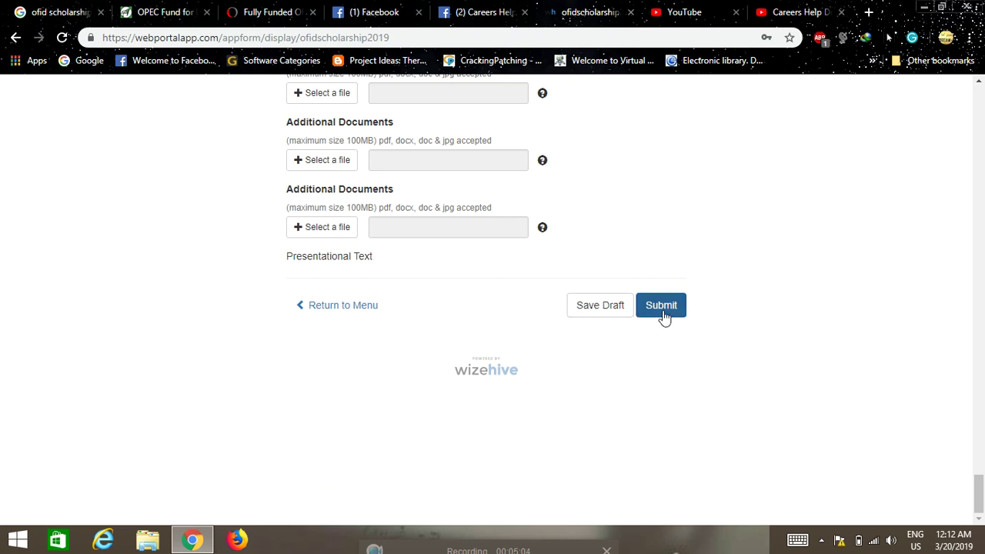
scroll(727, 305, "up", 18)
scroll(731, 313, "up", 20)
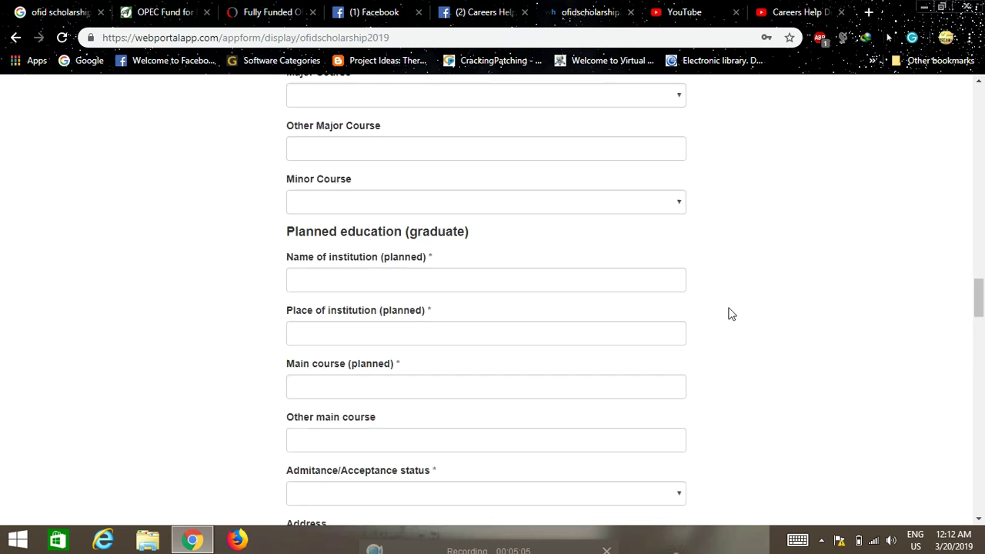
scroll(747, 313, "up", 3)
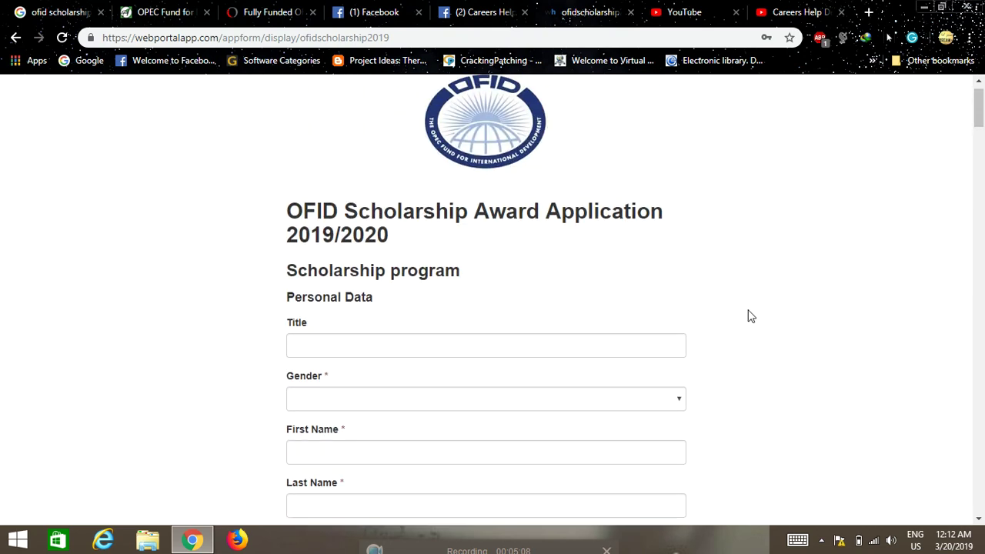
scroll(771, 312, "down", 1)
scroll(776, 315, "down", 1)
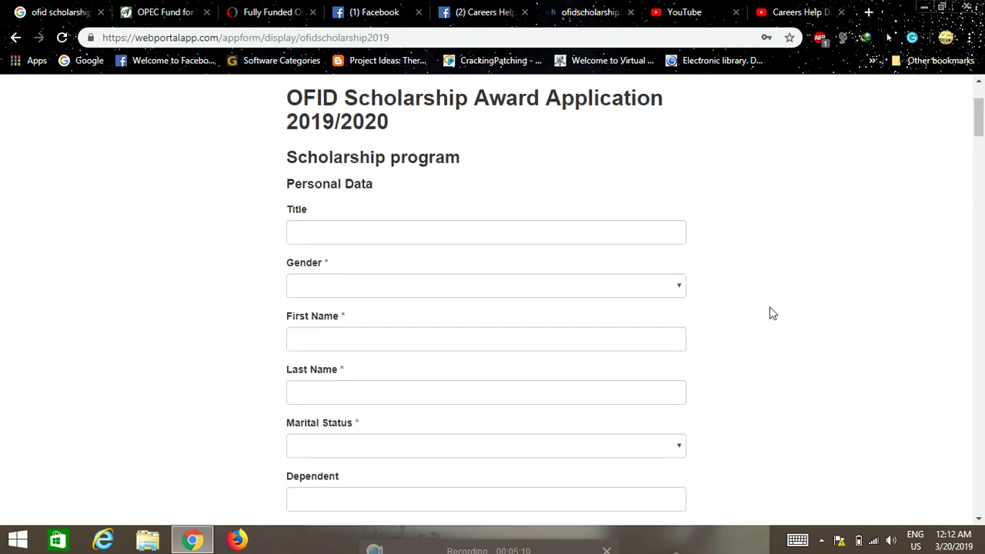
- Select the Title field and view the Gender choices, leaving Gender blank
left_click(468, 236)
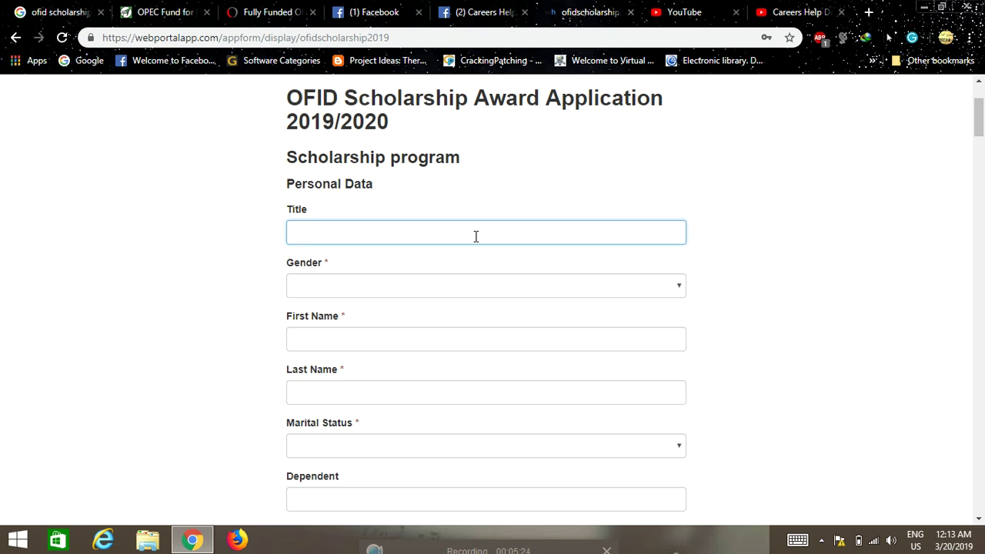
scroll(598, 213, "down", 1)
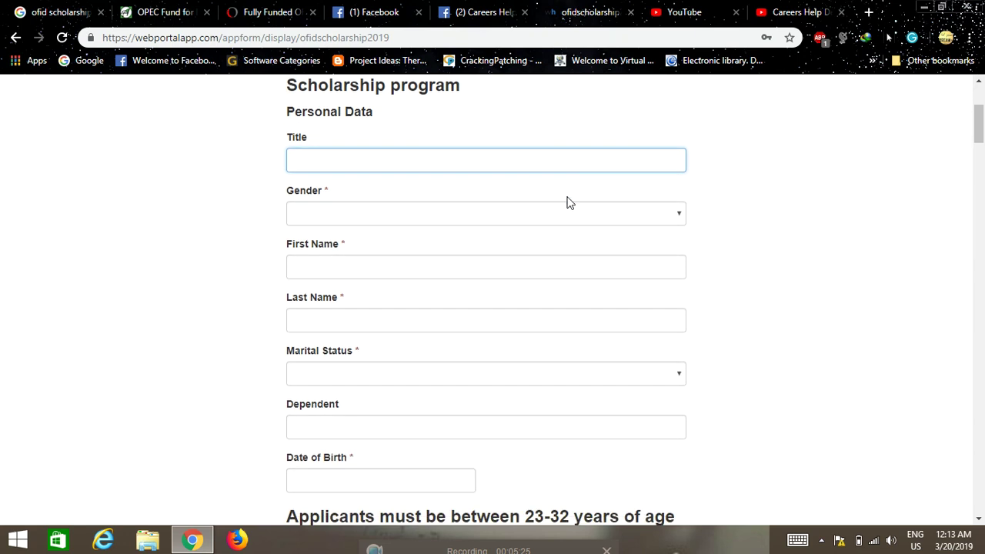
left_click(666, 215)
left_click(666, 214)
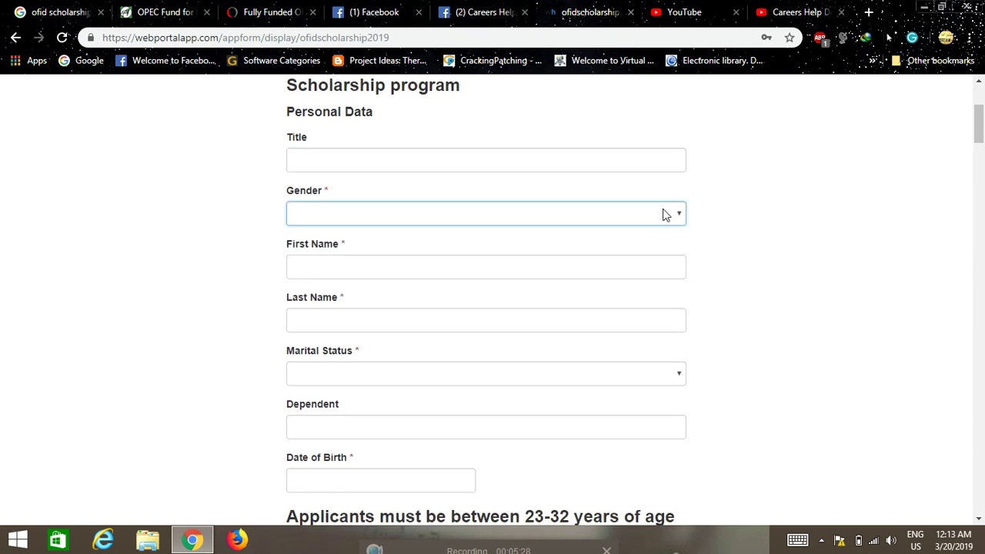
- View the Marital Status choices without picking one, select Dependent, then return to the Google results
scroll(587, 226, "down", 1)
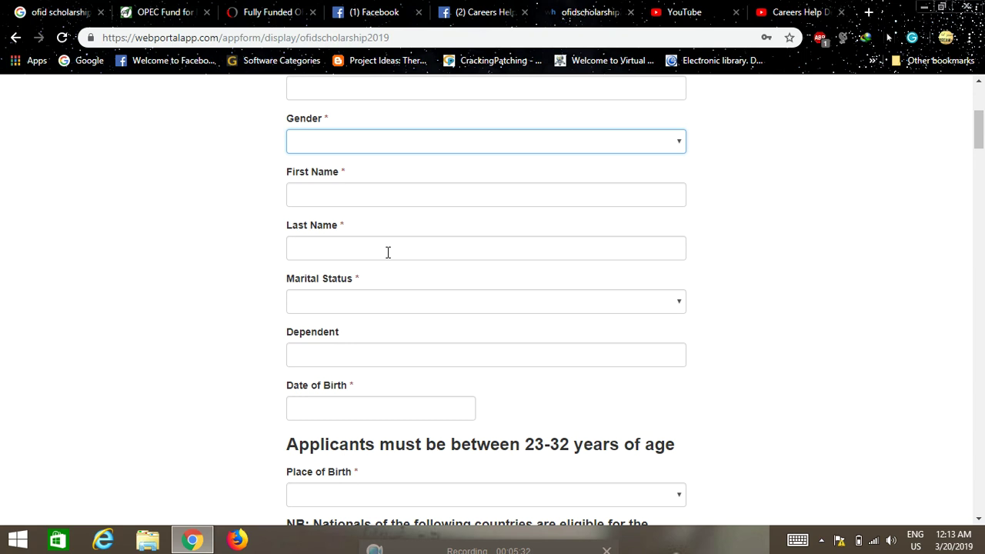
scroll(468, 273, "down", 1)
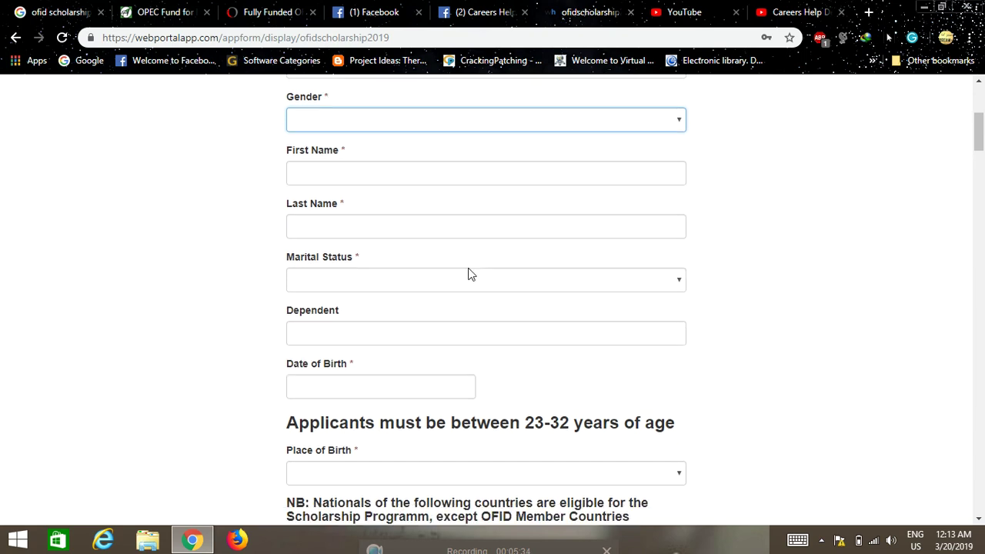
left_click(593, 231)
left_click(592, 231)
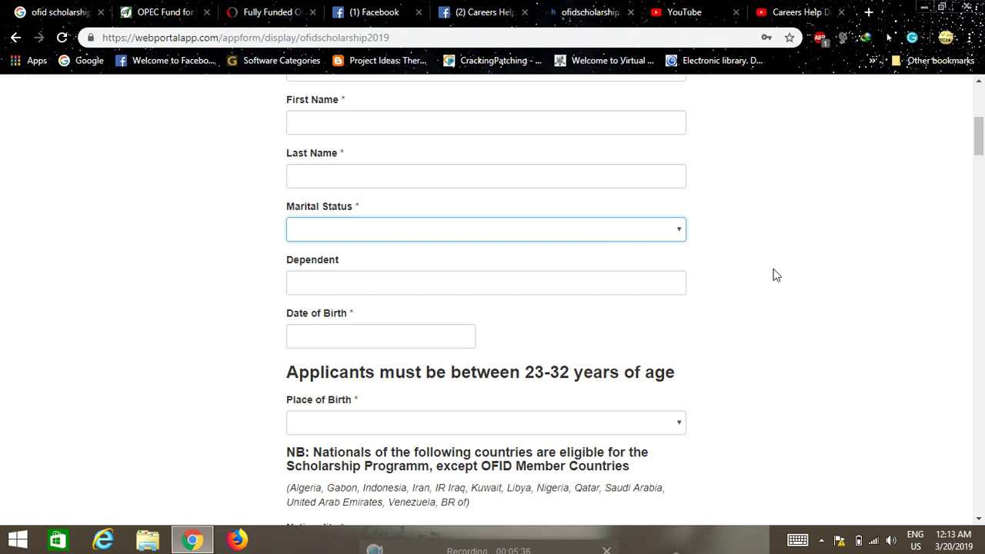
scroll(561, 231, "down", 1)
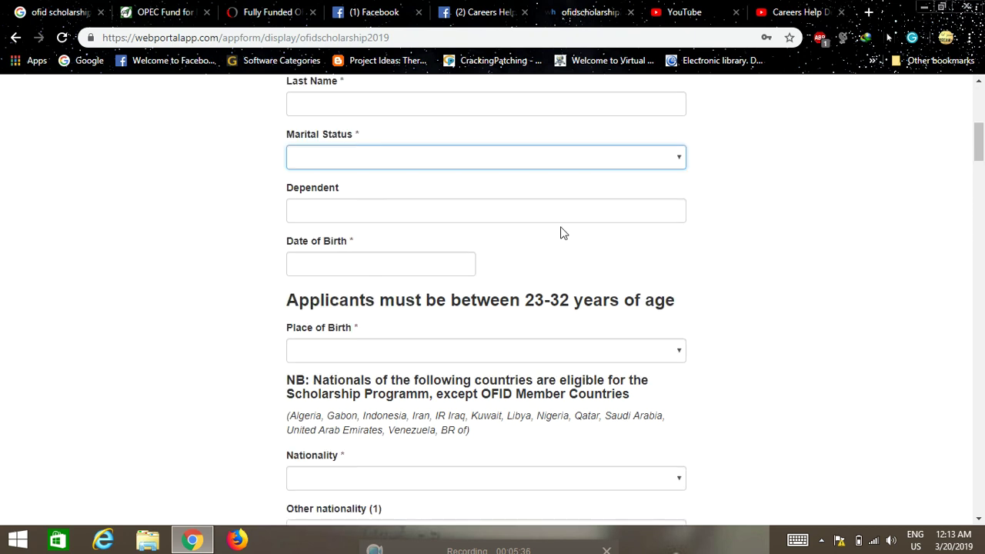
left_click(448, 211)
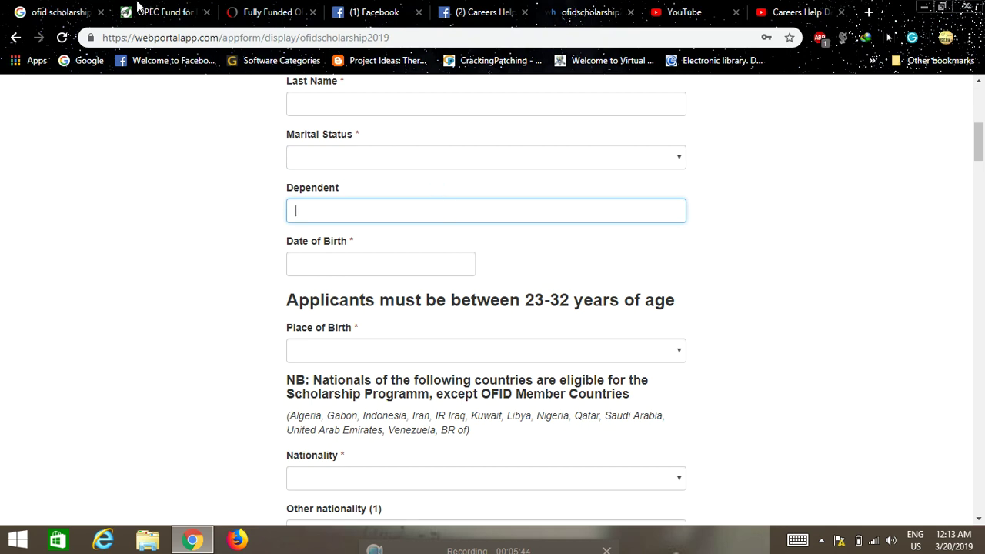
left_click(60, 9)
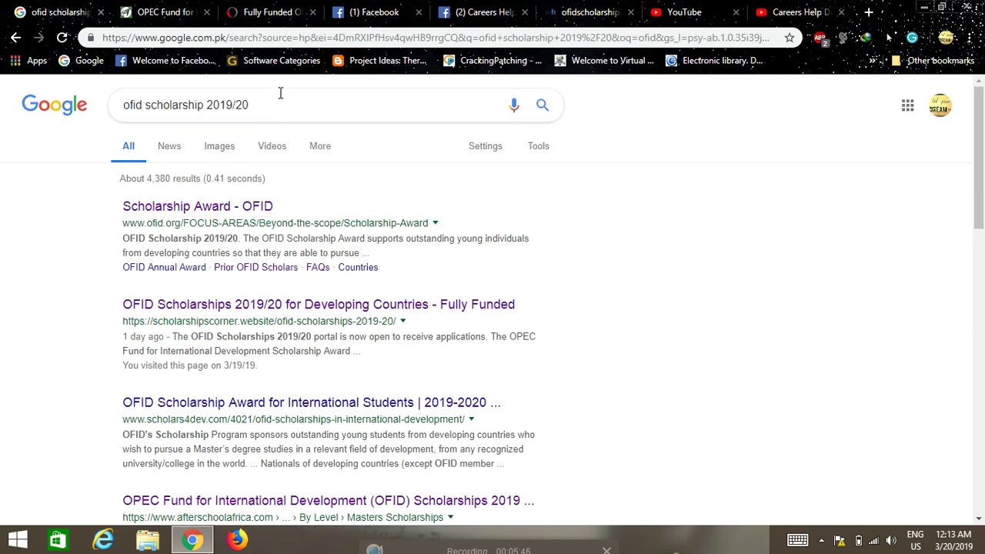
- Search Google for 'depend meaning in urdu', then go back to the ofidscholarship application tab
left_click(280, 94)
key("ctrl+a")
type("depe")
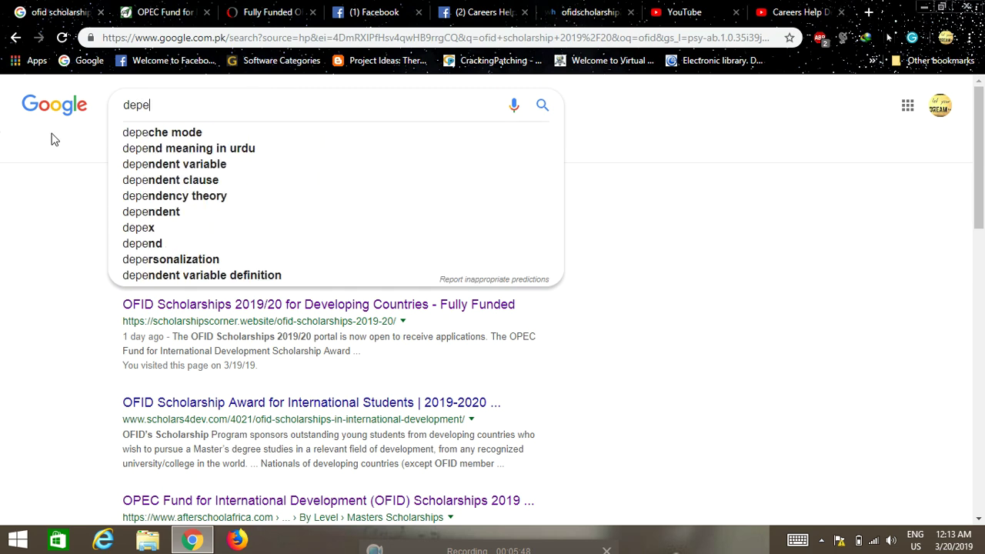
type("n")
key("Down")
key("Down")
key("Down")
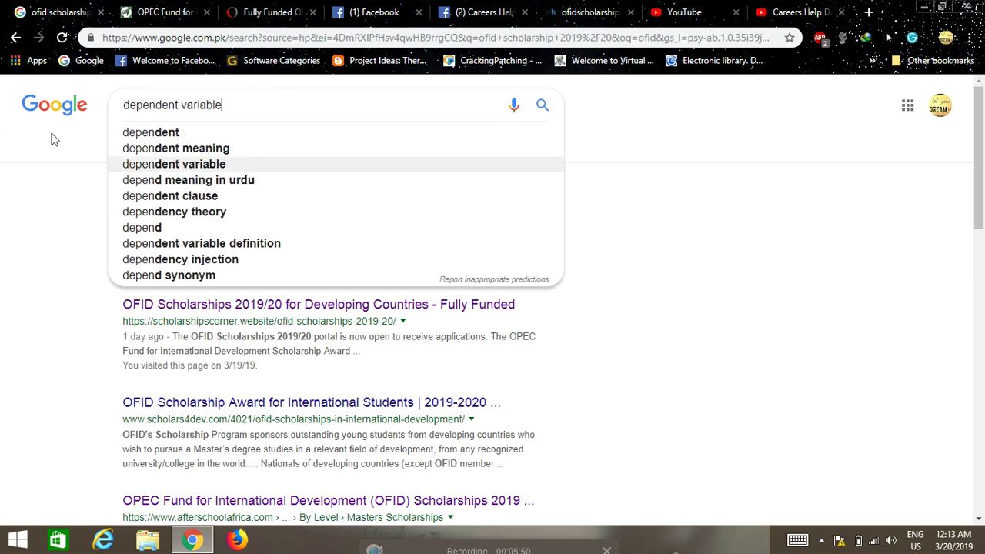
key("Down")
key("Return")
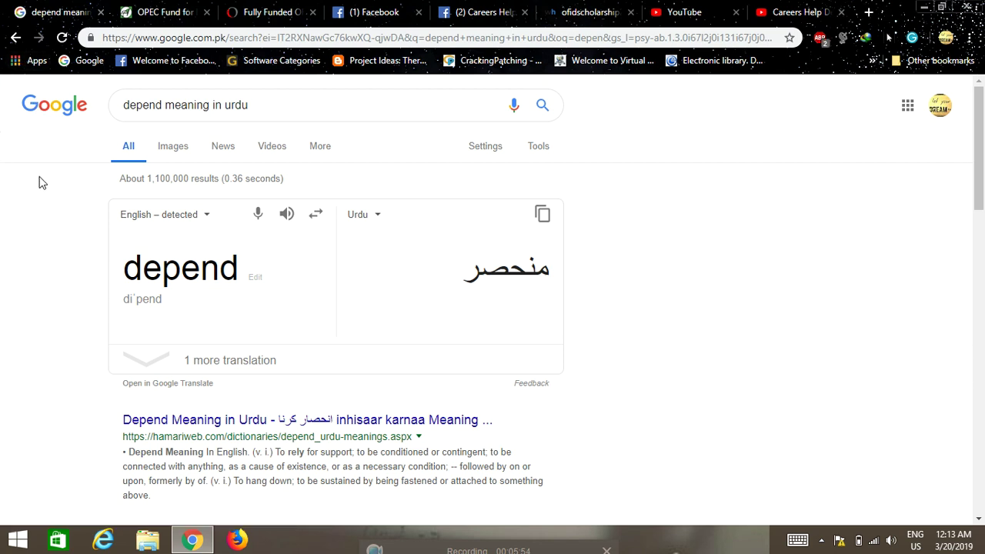
scroll(43, 182, "down", 2)
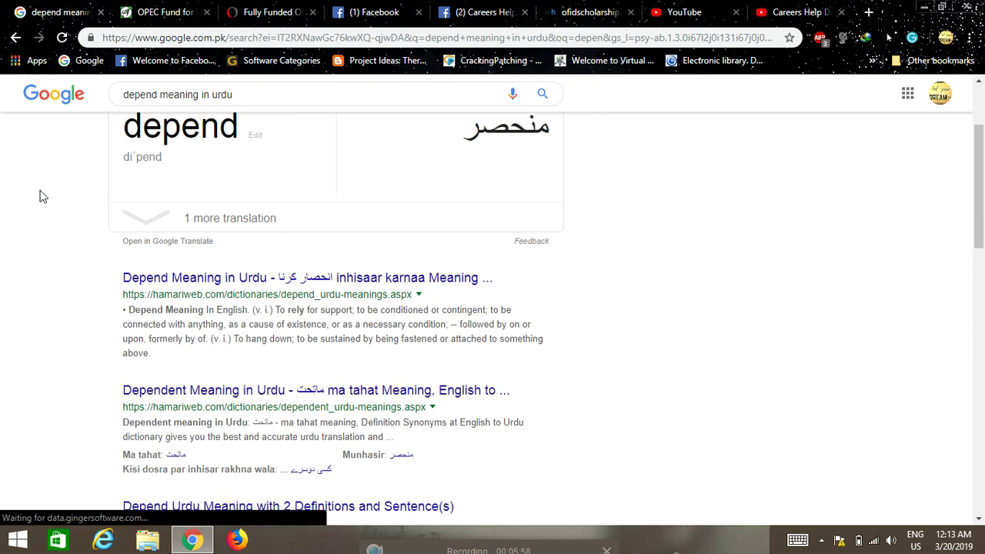
scroll(42, 196, "up", 2)
left_click(588, 9)
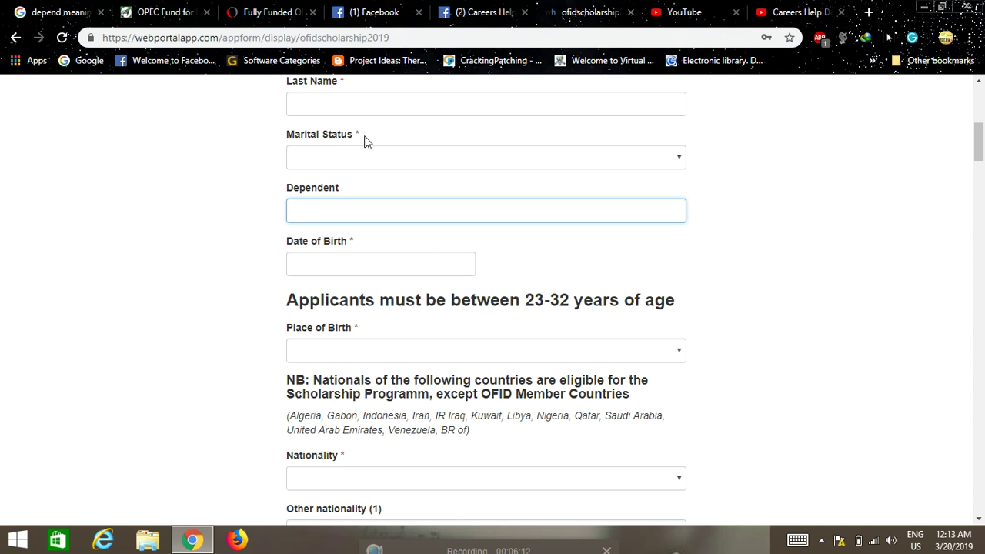
- Set Date of Birth to 03/20/2019 with the date picker
scroll(351, 198, "down", 1)
left_click(347, 191)
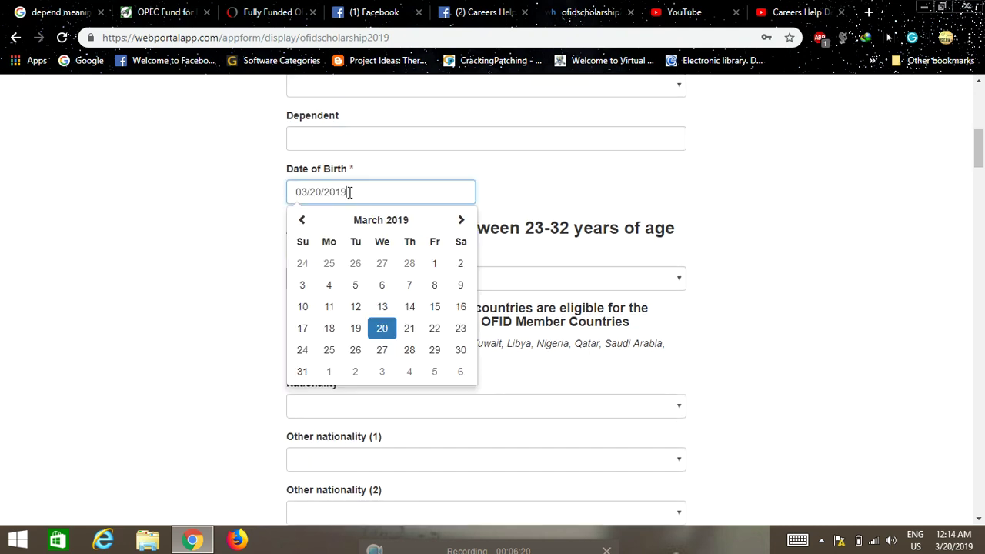
left_click(785, 295)
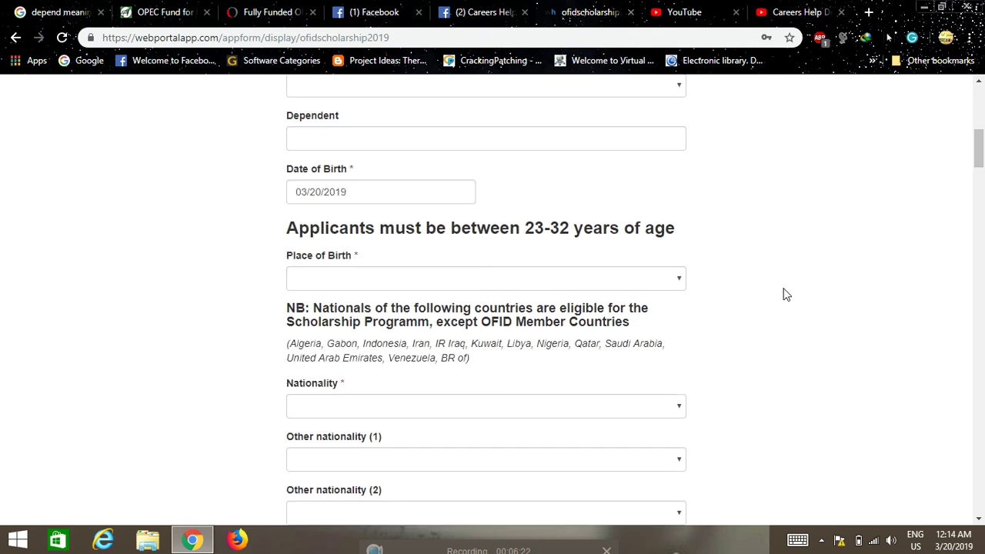
scroll(786, 296, "down", 1)
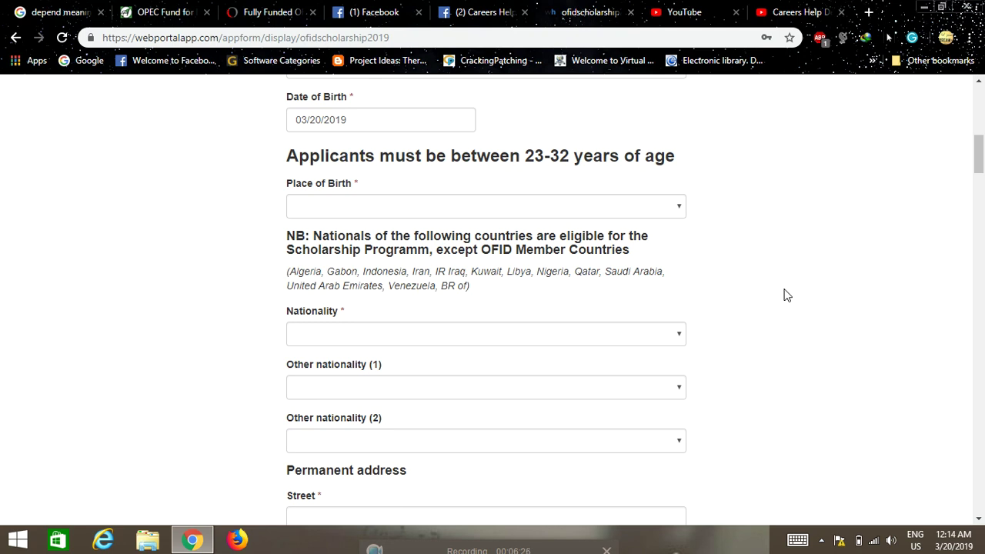
- Look through the Place of Birth countries twice, leave it unset, and scroll to Permanent address
left_click(682, 207)
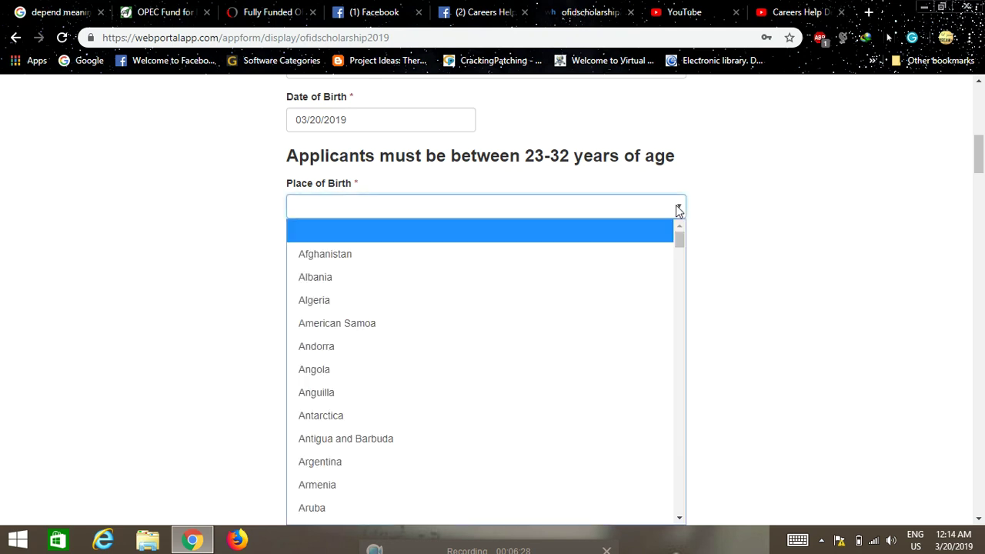
left_click(679, 210)
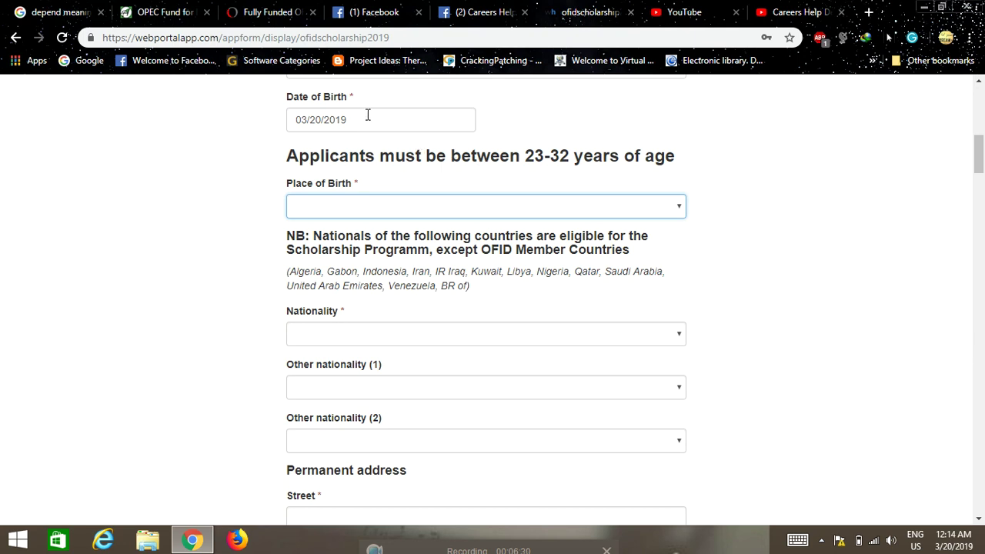
left_click(663, 211)
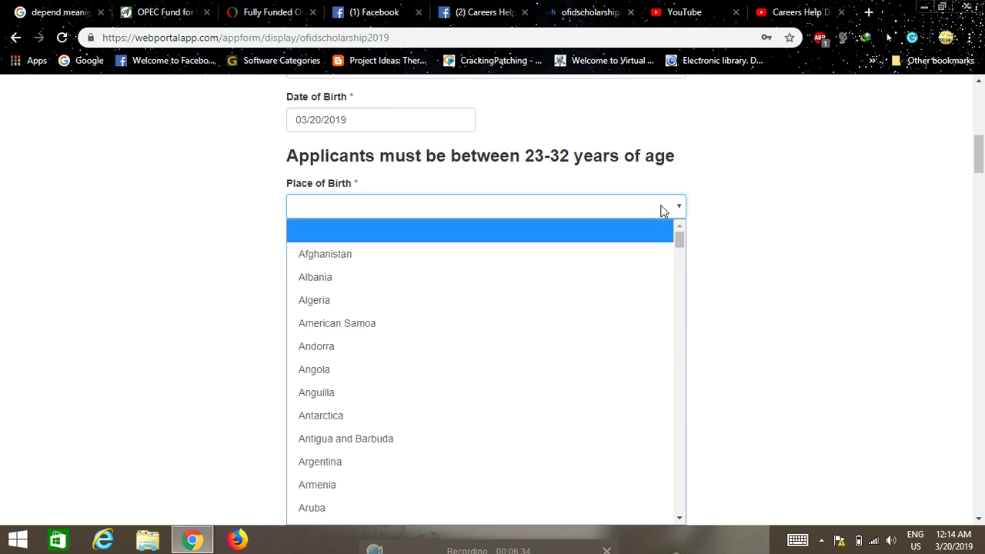
left_click(663, 211)
scroll(805, 324, "down", 1)
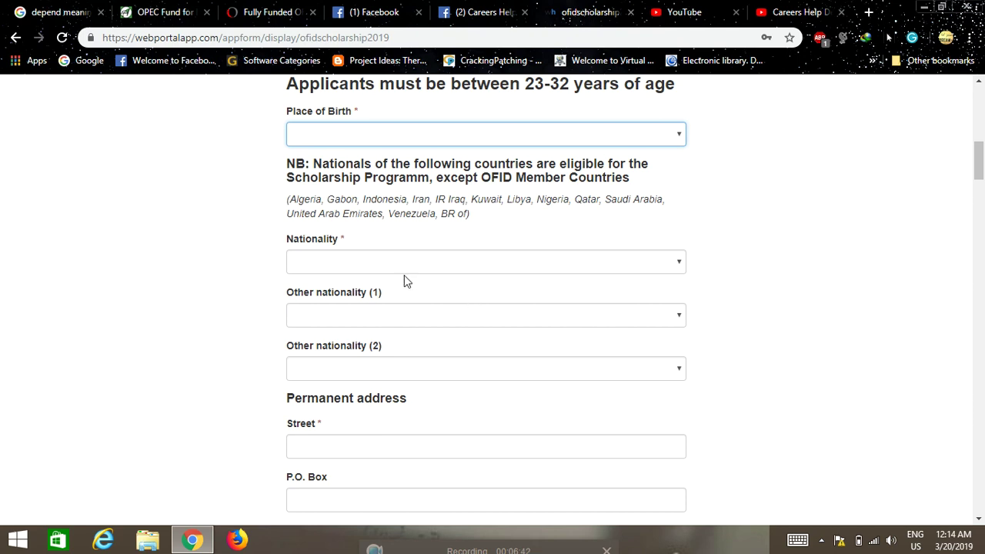
scroll(746, 276, "down", 1)
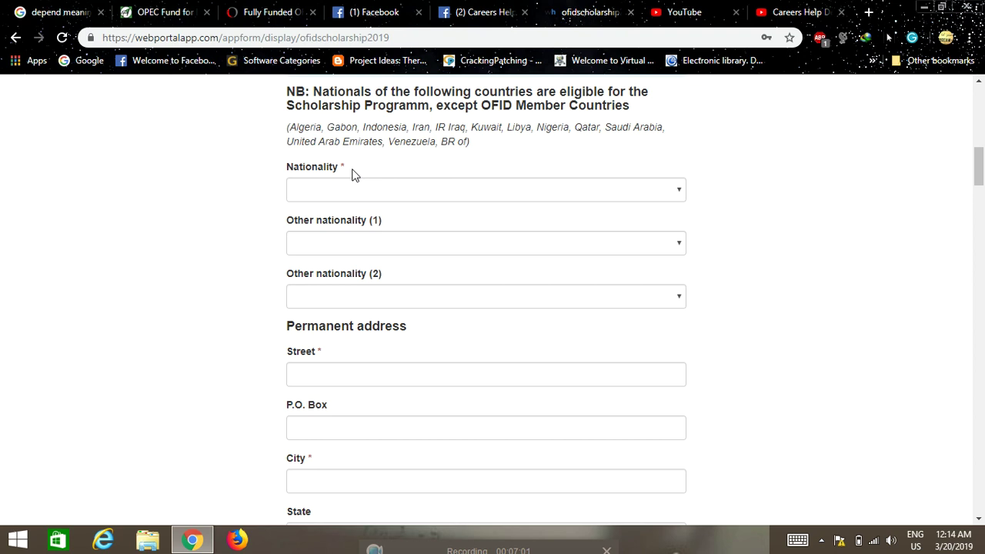
scroll(370, 175, "down", 1)
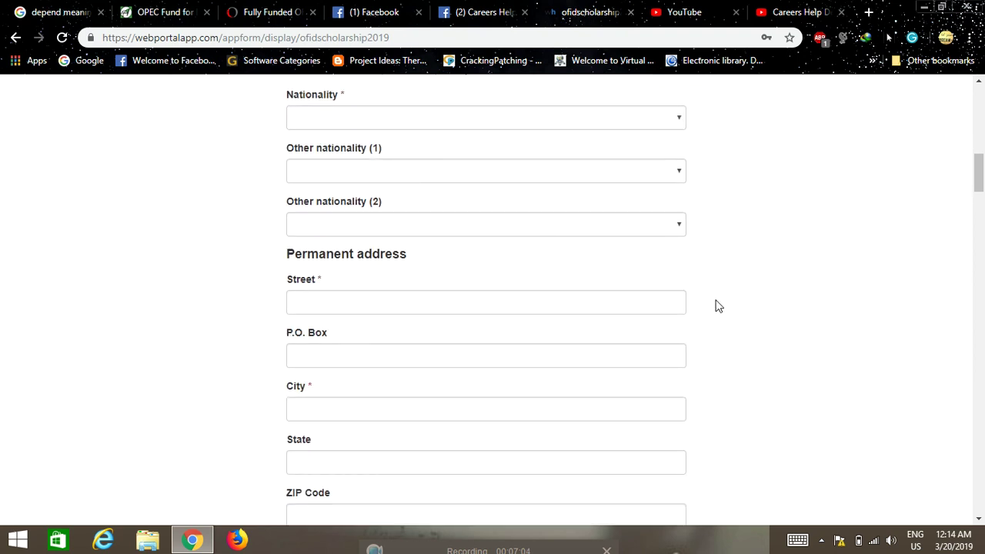
scroll(723, 309, "down", 1)
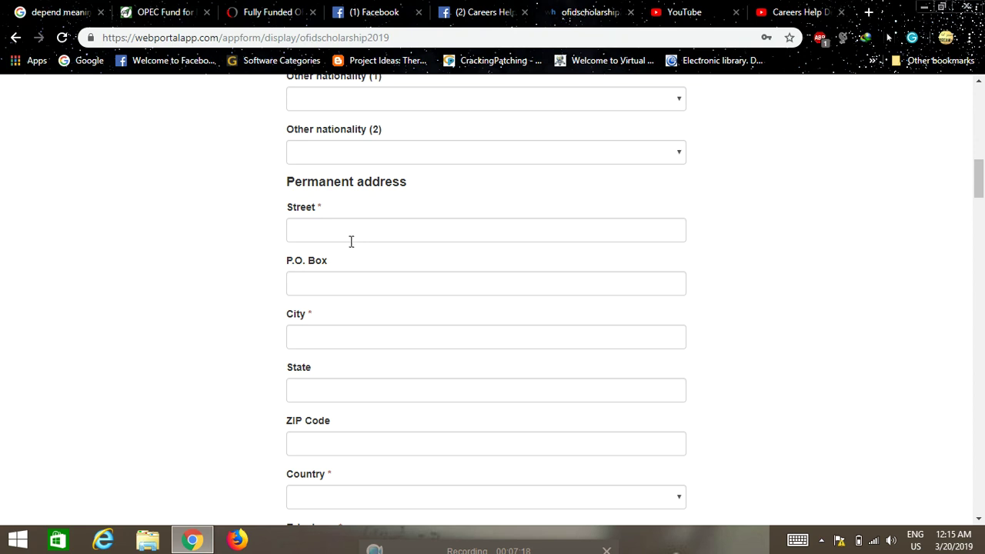
scroll(351, 240, "down", 1)
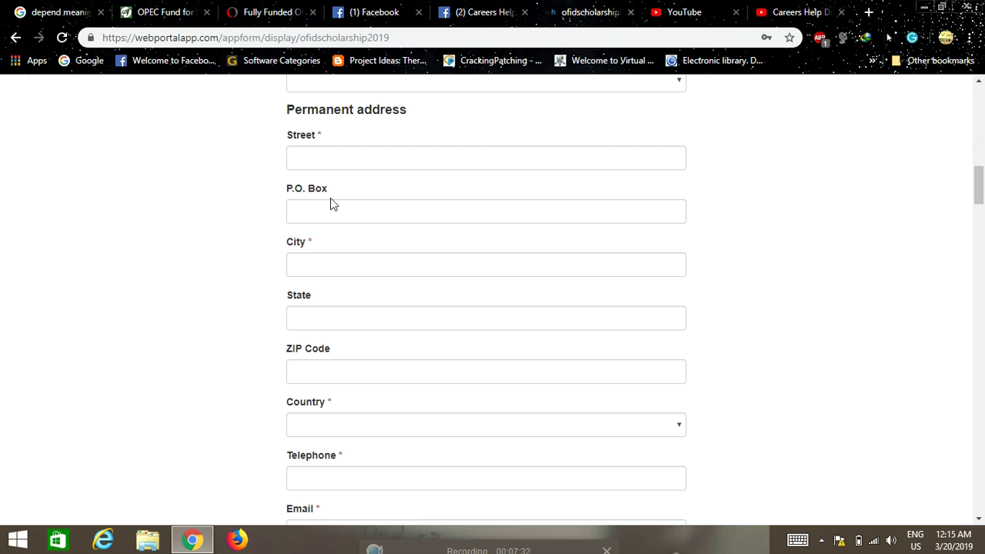
scroll(371, 211, "down", 1)
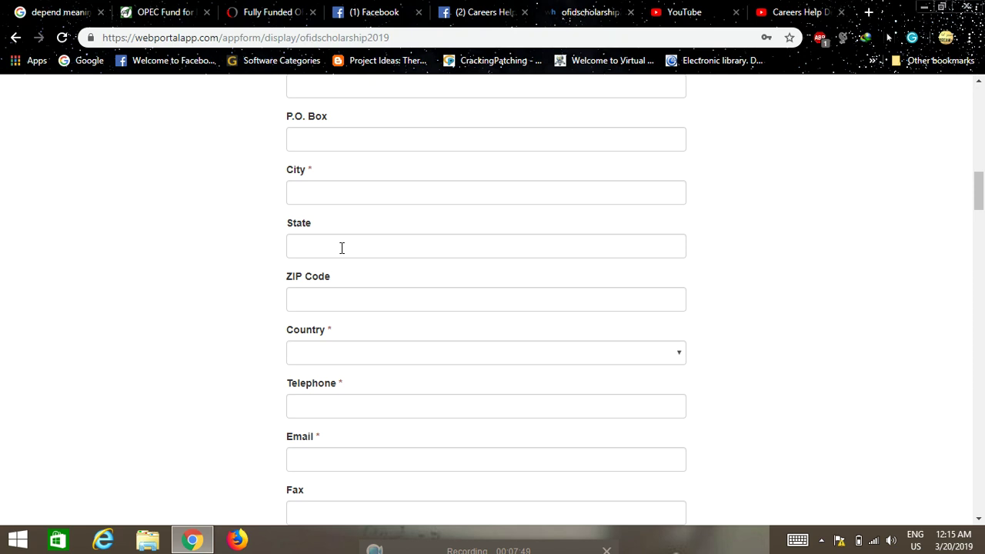
scroll(343, 248, "down", 1)
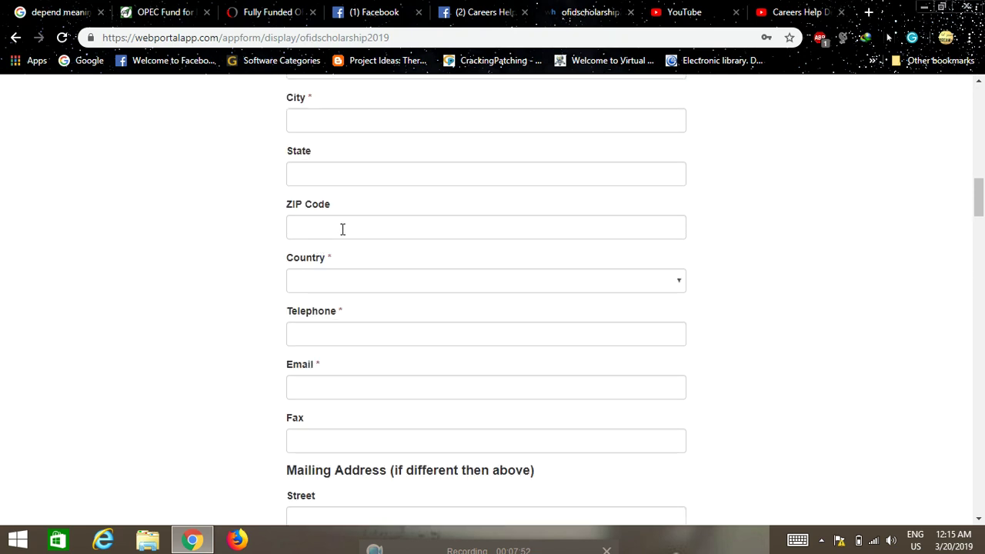
scroll(344, 231, "down", 1)
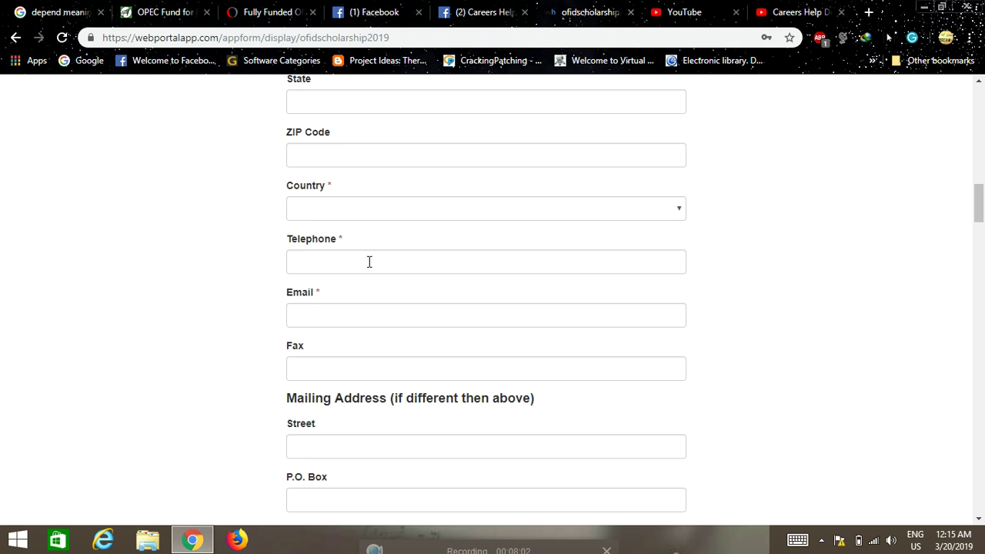
scroll(362, 263, "down", 1)
scroll(353, 243, "down", 1)
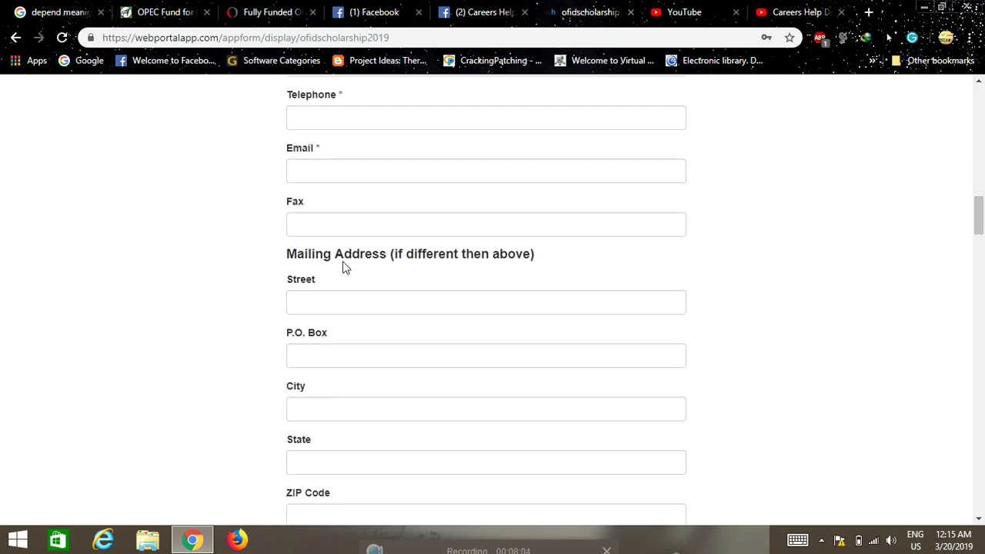
scroll(346, 262, "down", 1)
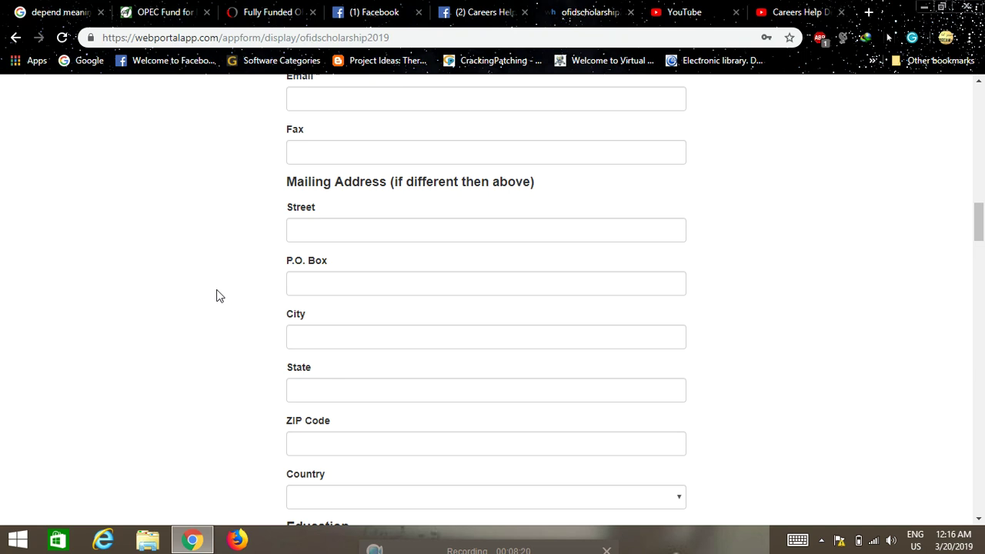
scroll(326, 228, "down", 1)
- Scroll to the education section and select Name of Institution, leaving it empty
scroll(306, 245, "down", 2)
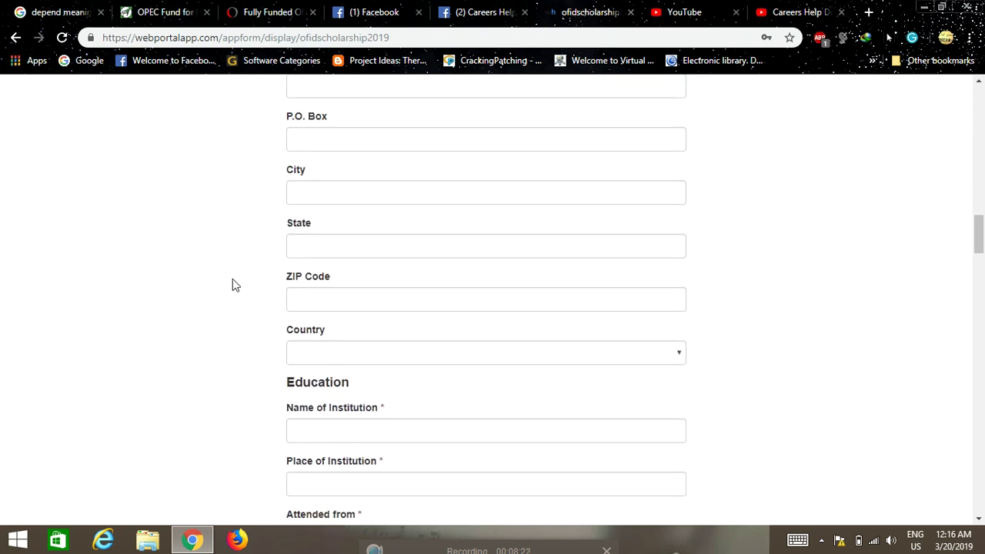
scroll(195, 301, "down", 2)
scroll(196, 301, "down", 4)
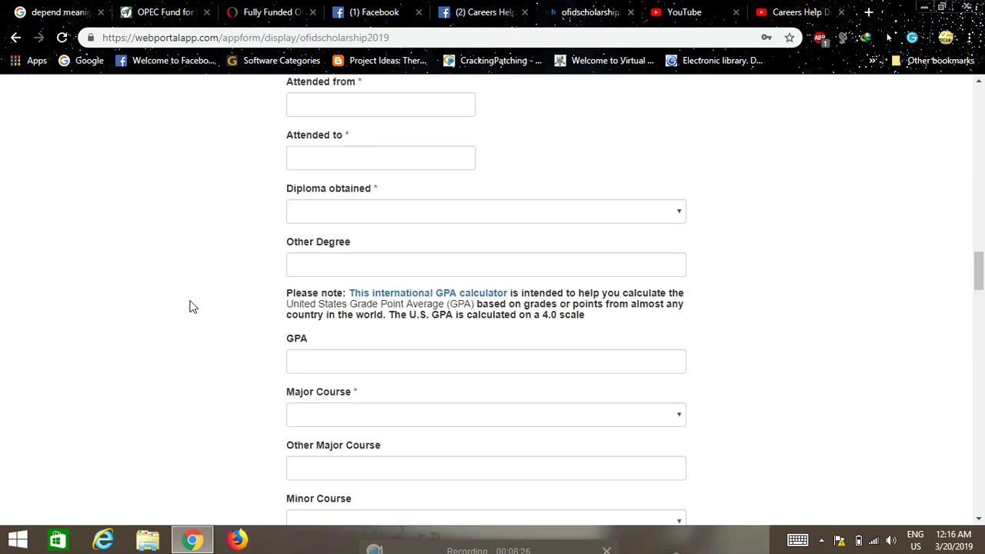
scroll(192, 307, "down", 2)
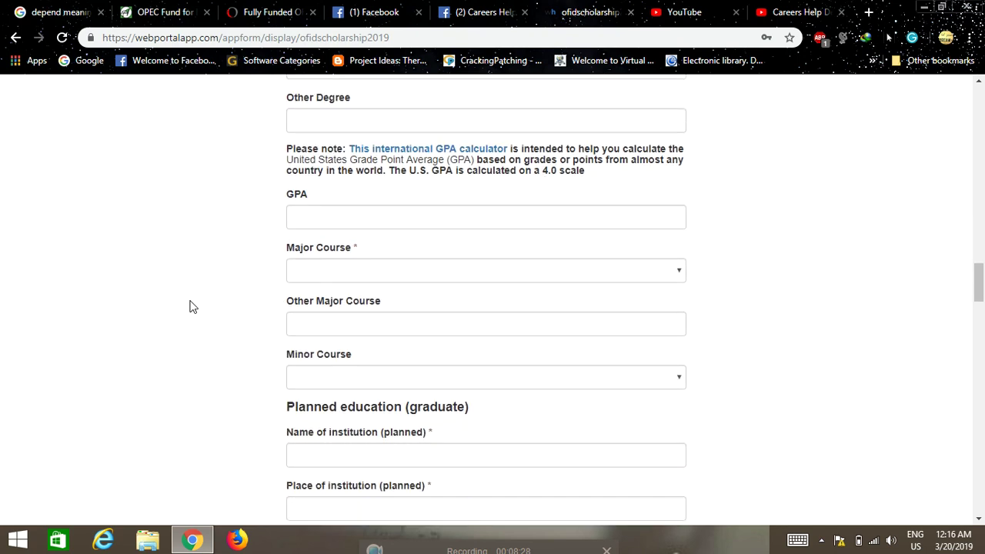
scroll(193, 307, "up", 1)
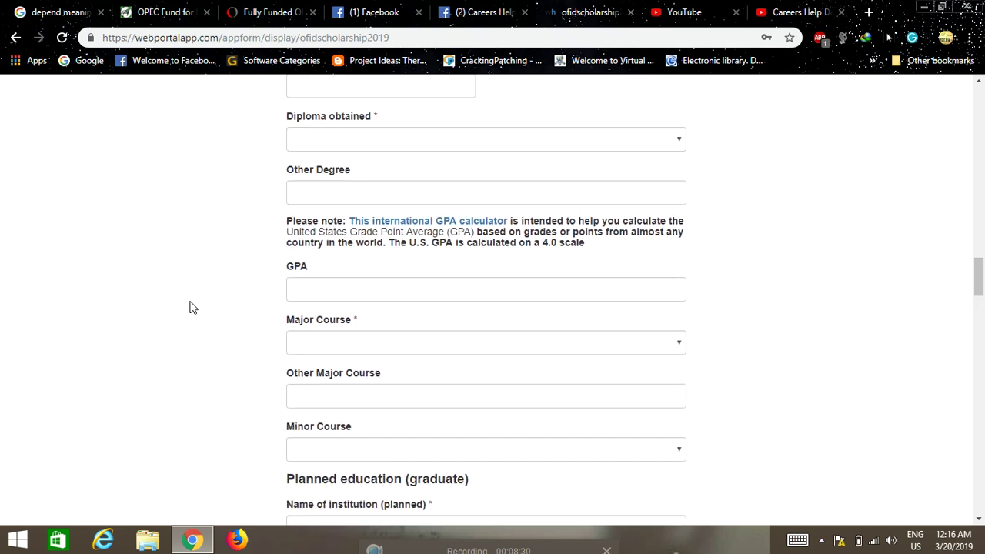
scroll(194, 308, "up", 4)
scroll(194, 308, "up", 2)
scroll(194, 308, "down", 2)
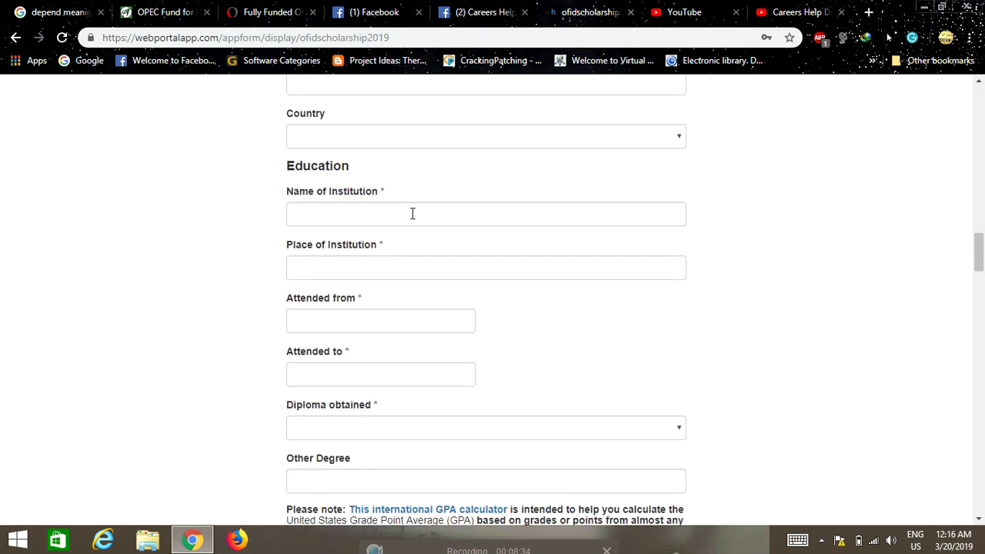
left_click(413, 214)
left_click(840, 306)
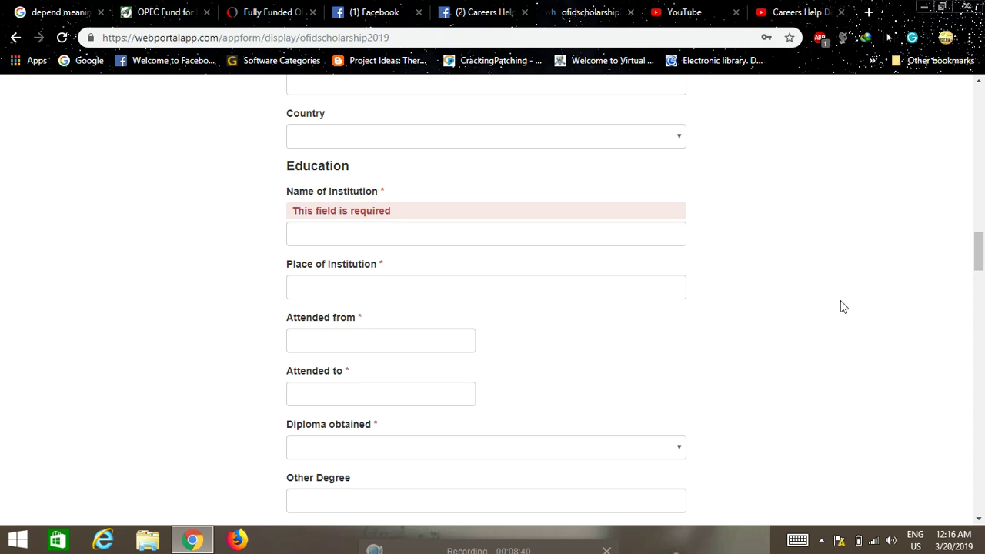
- Set the Attended from date to 03/20/2019 with the date picker
scroll(488, 218, "down", 1)
scroll(435, 223, "down", 1)
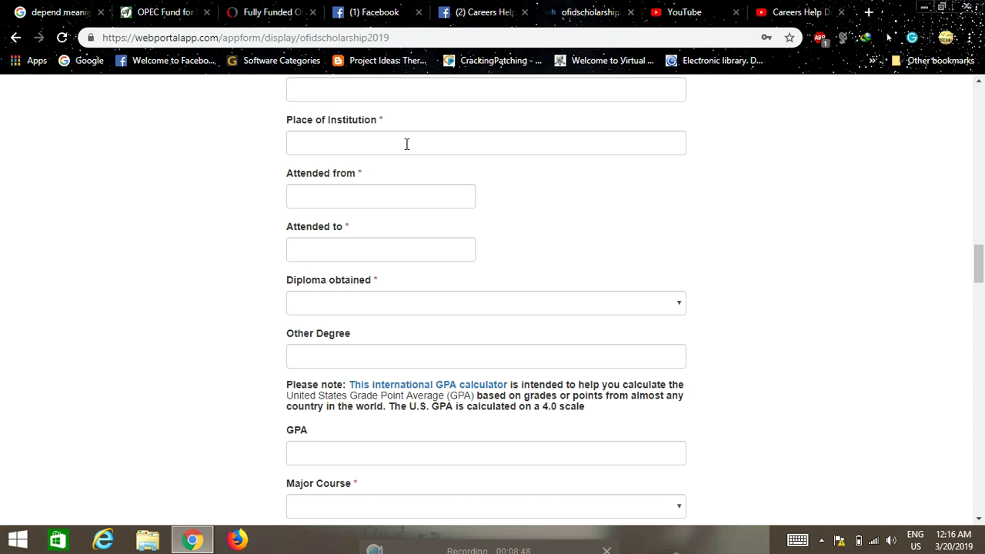
left_click(387, 194)
left_click(652, 207)
scroll(652, 207, "down", 2)
- Review the Diploma obtained choices and close them, leaving the field empty
left_click(651, 160)
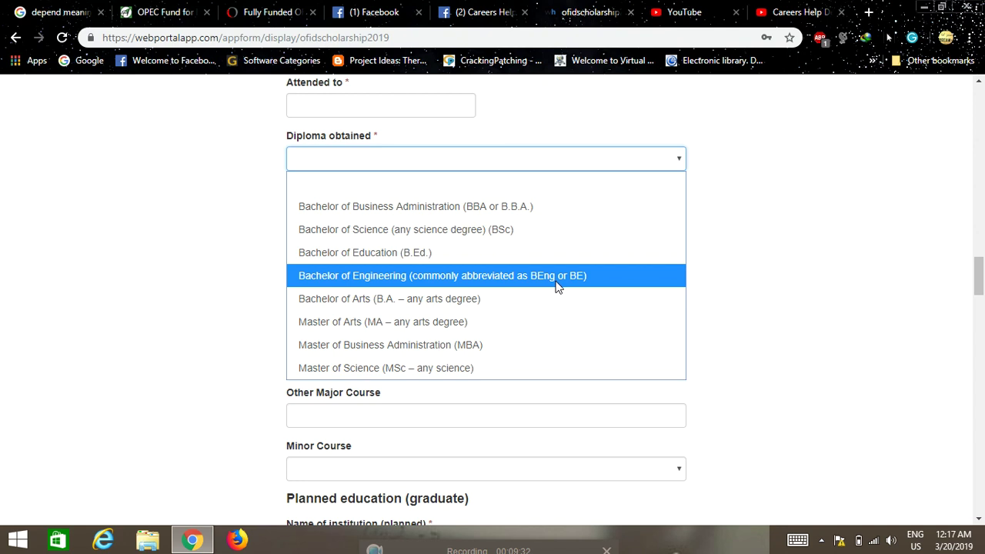
left_click(818, 302)
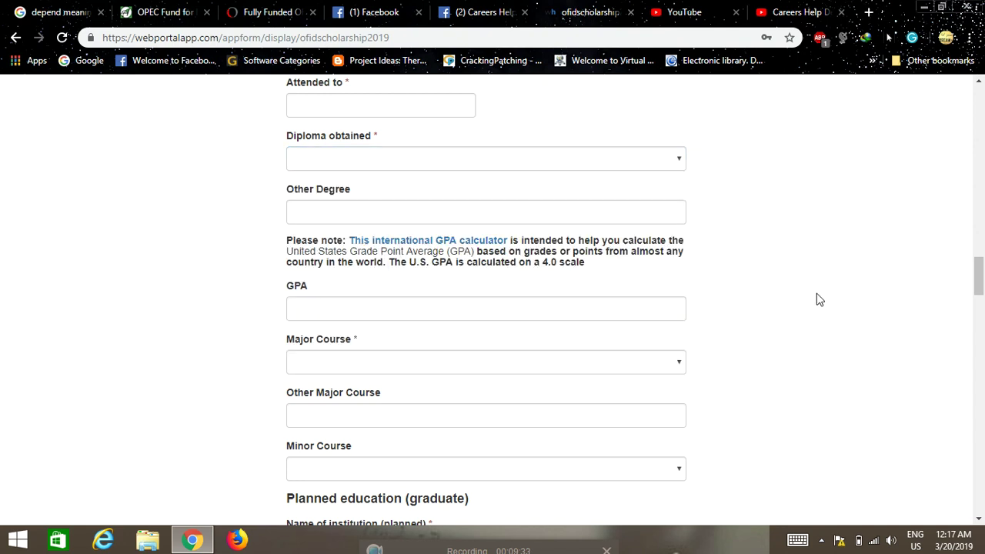
scroll(819, 303, "down", 1)
scroll(819, 302, "up", 1)
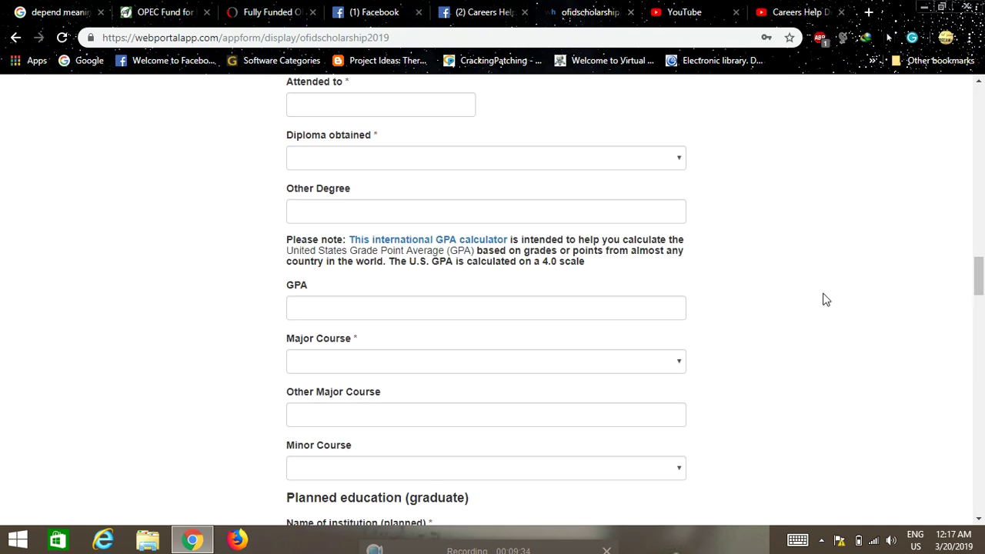
left_click(356, 206)
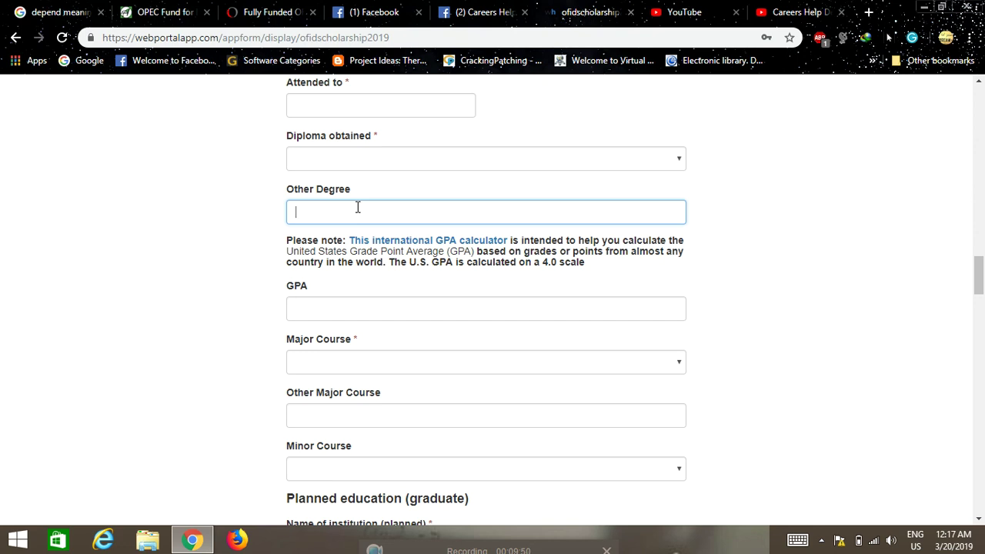
scroll(689, 270, "down", 1)
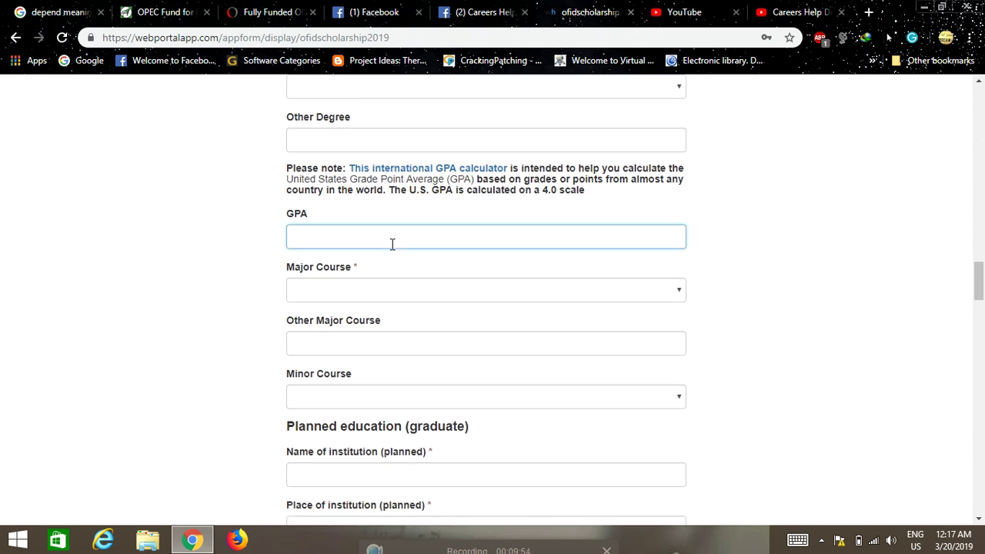
scroll(400, 246, "down", 1)
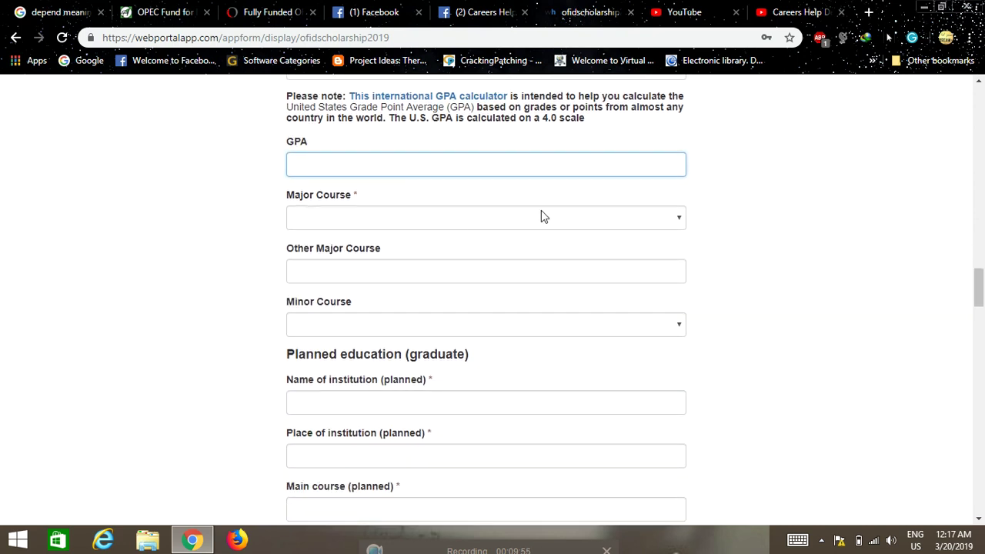
left_click(658, 221)
scroll(368, 361, "down", 6)
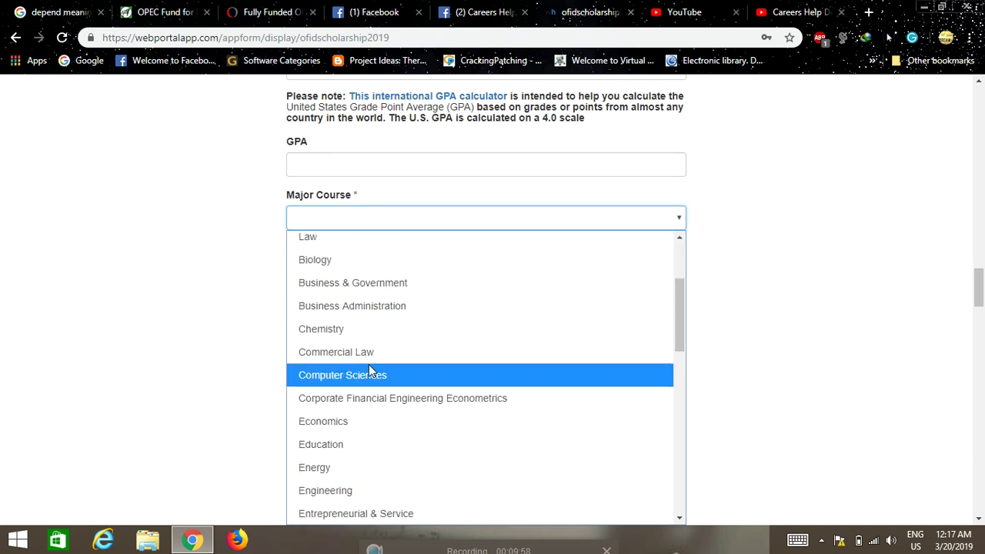
scroll(408, 391, "down", 5)
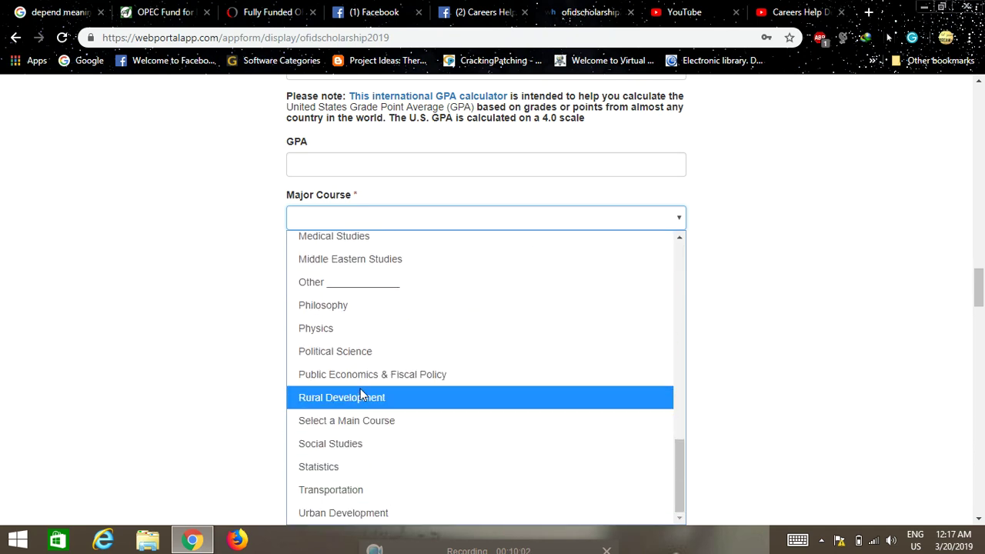
scroll(401, 421, "up", 10)
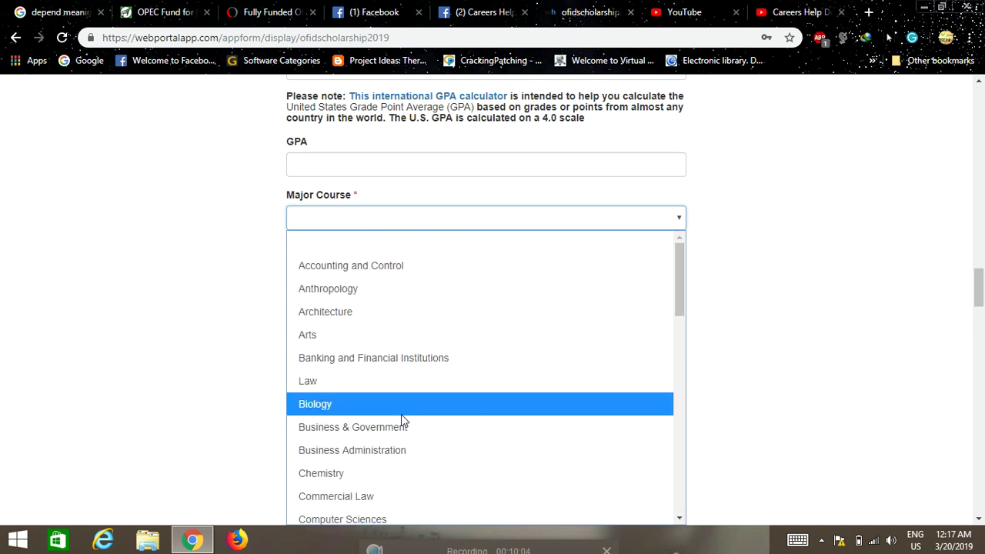
scroll(401, 414, "down", 9)
left_click(760, 348)
scroll(750, 345, "down", 1)
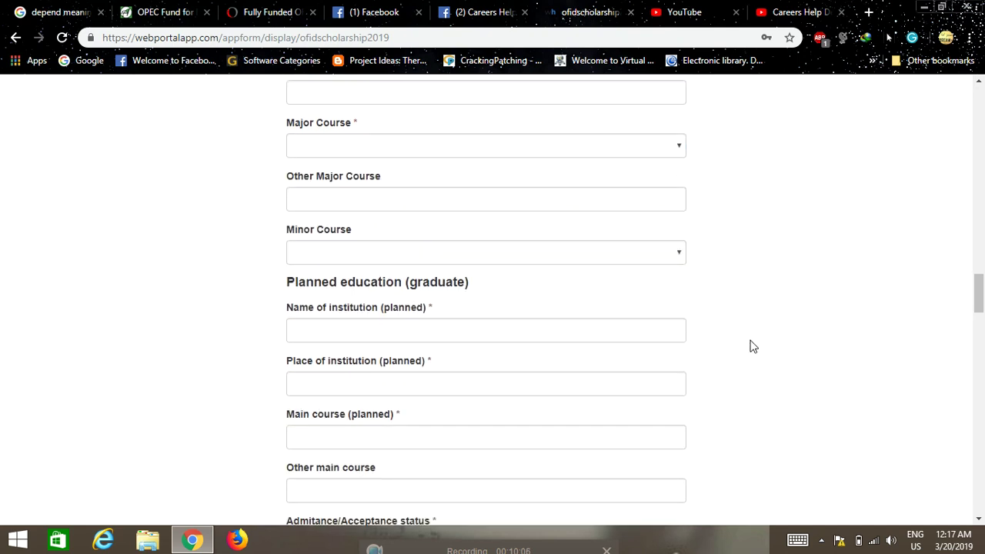
left_click(446, 198)
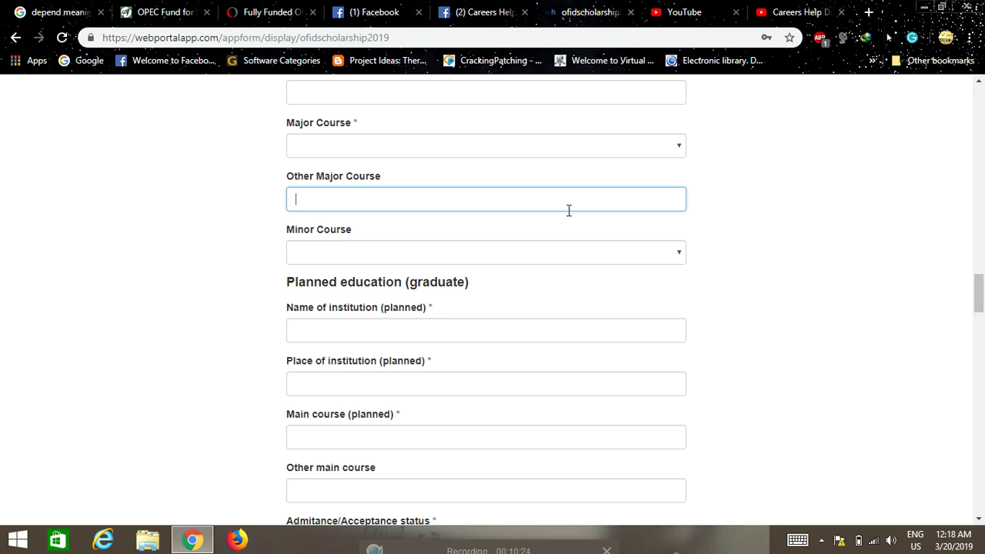
left_click(663, 259)
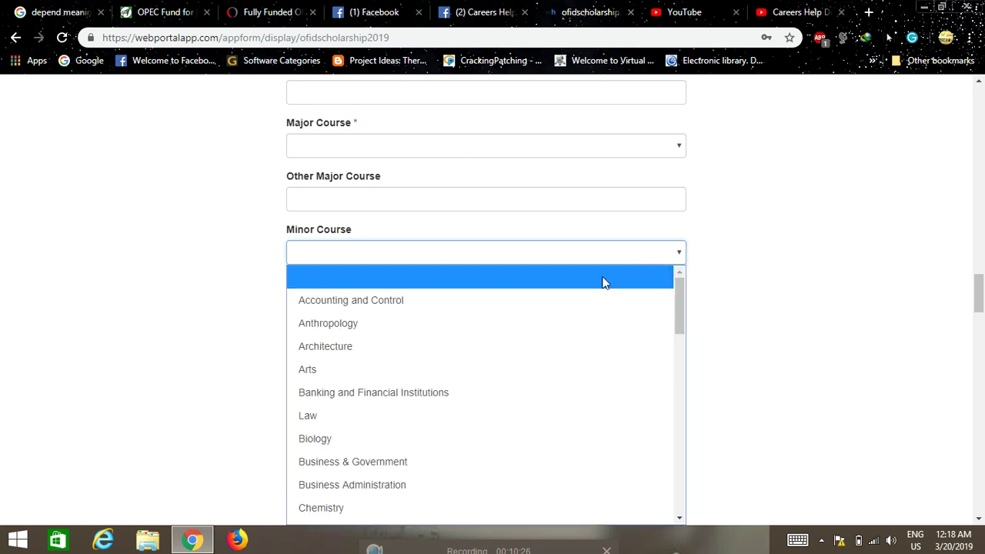
scroll(435, 425, "down", 5)
scroll(447, 425, "down", 5)
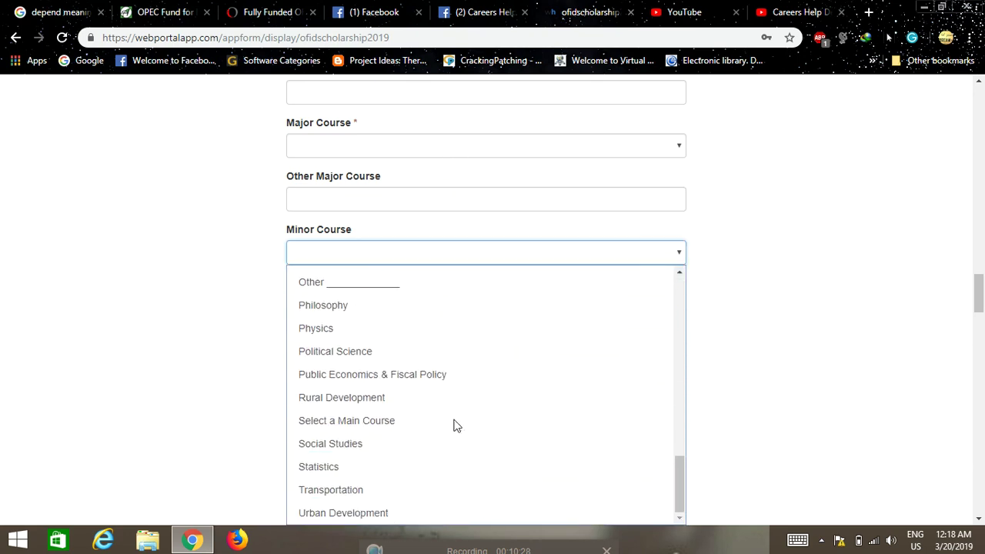
left_click(790, 334)
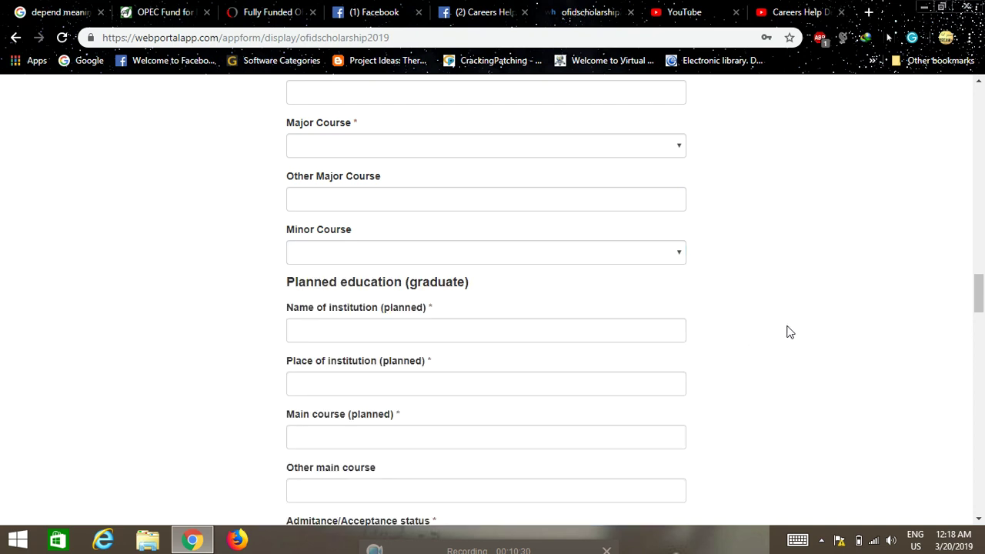
scroll(792, 334, "down", 1)
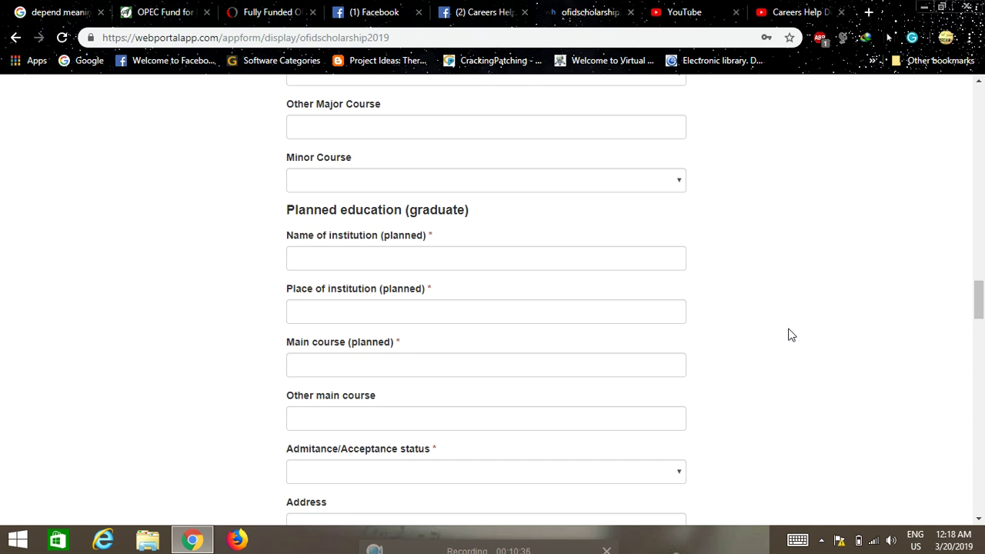
- Select the planned Name of institution field, dismiss address suggestions, and leave it blank
left_click(499, 266)
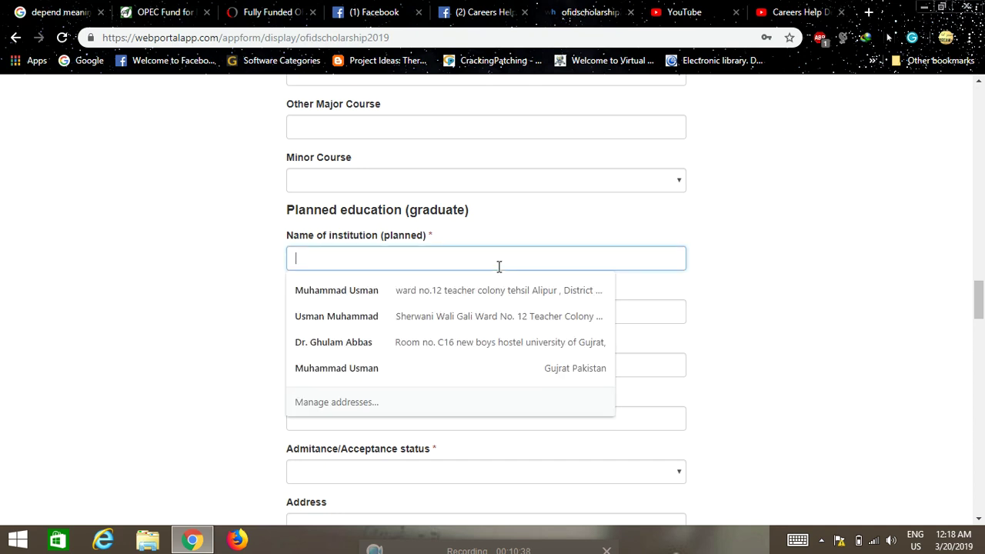
left_click(842, 327)
scroll(839, 324, "down", 1)
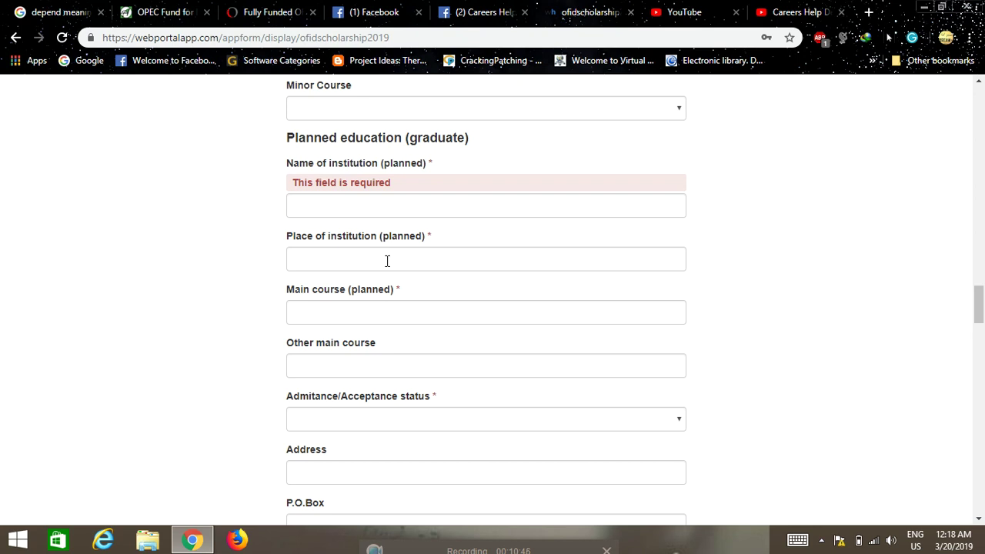
scroll(394, 257, "down", 1)
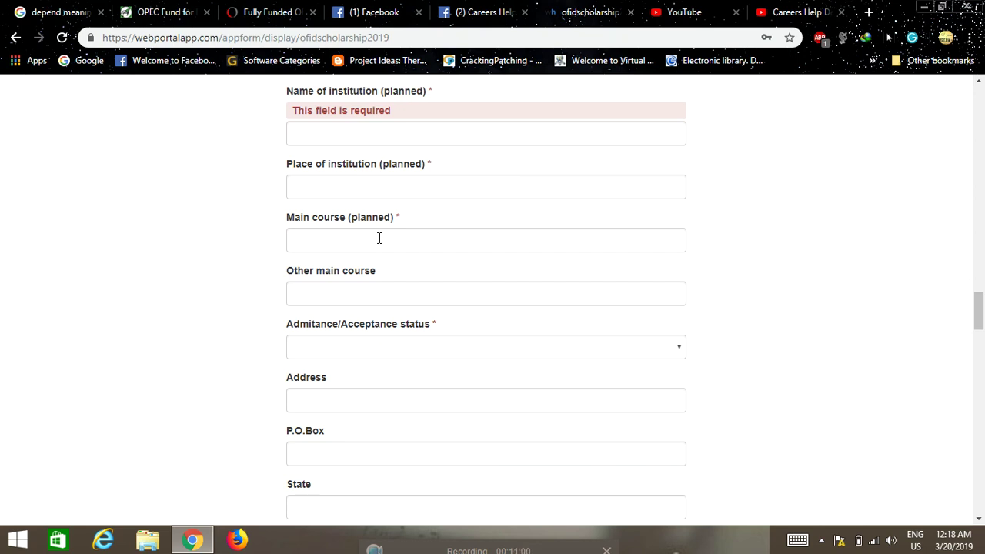
scroll(380, 239, "down", 1)
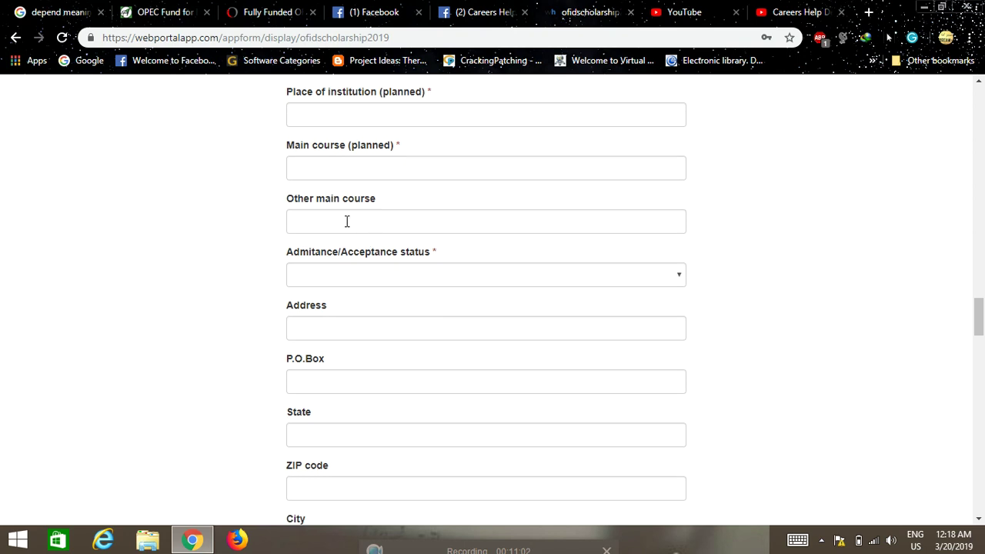
scroll(350, 222, "down", 1)
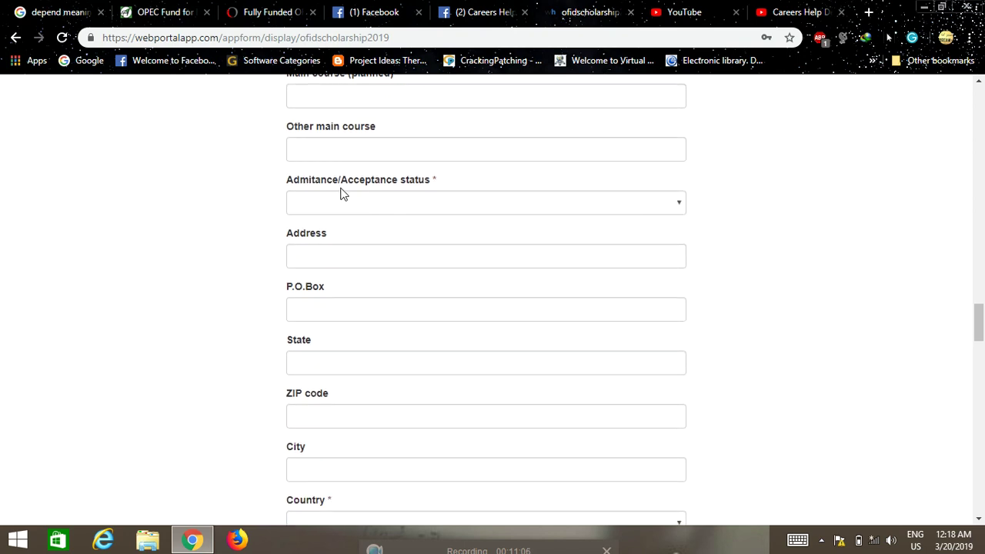
- Review the Admitance/Acceptance status choices without picking one, then scroll to Job Information
left_click(568, 210)
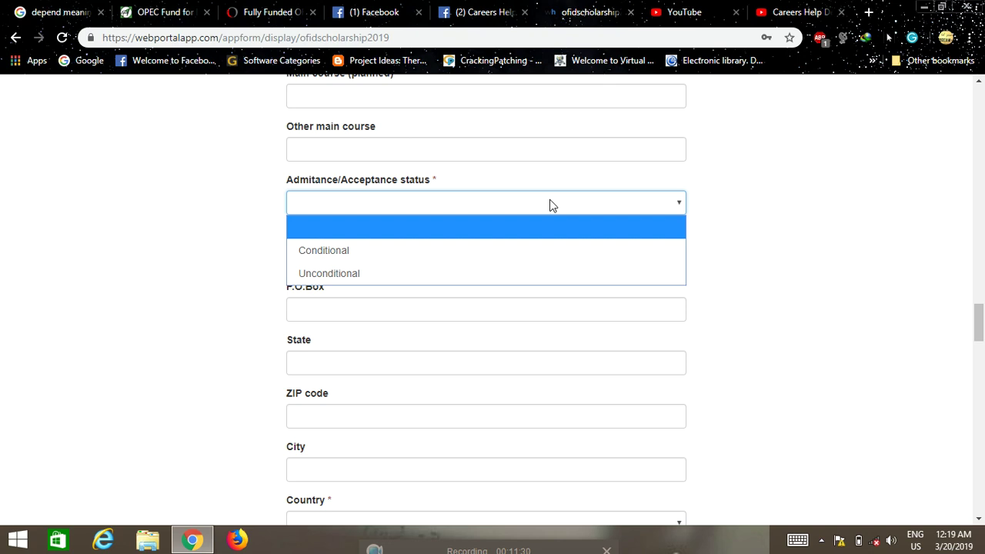
left_click(782, 288)
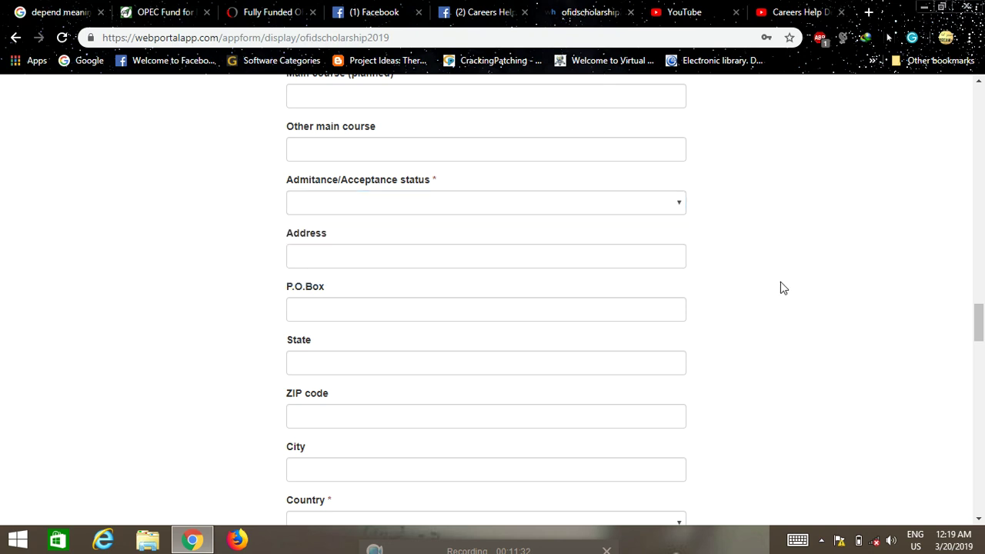
scroll(782, 288, "down", 1)
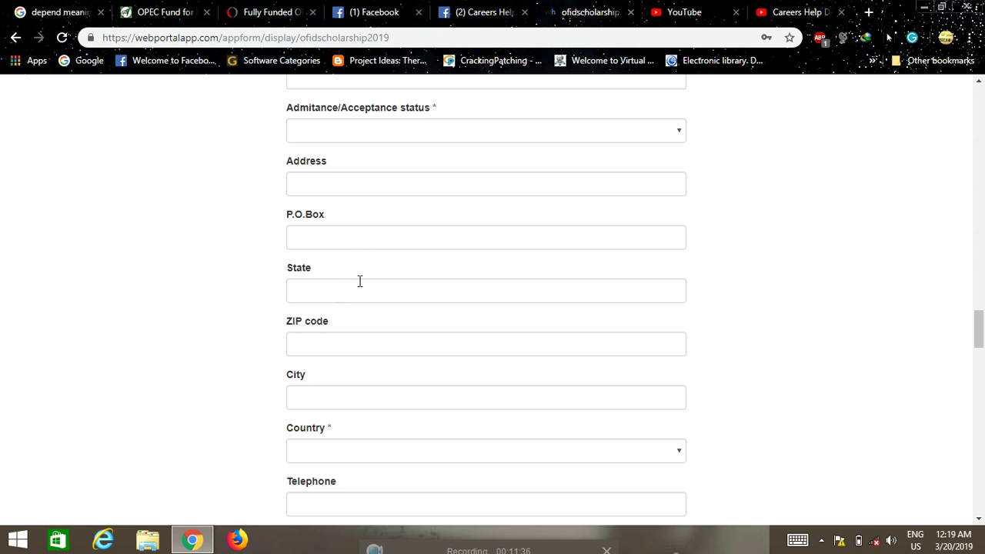
scroll(358, 282, "down", 1)
scroll(358, 325, "down", 1)
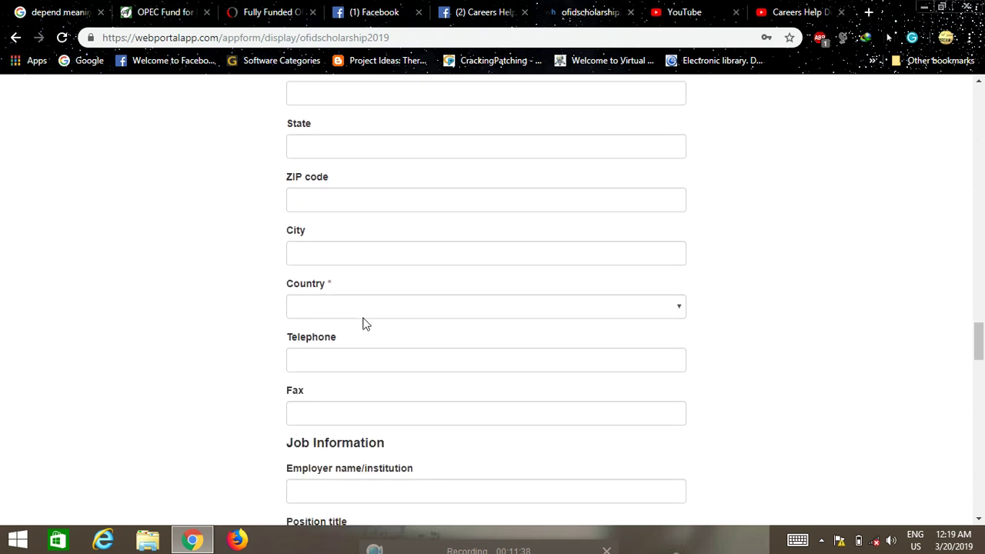
scroll(415, 295, "down", 1)
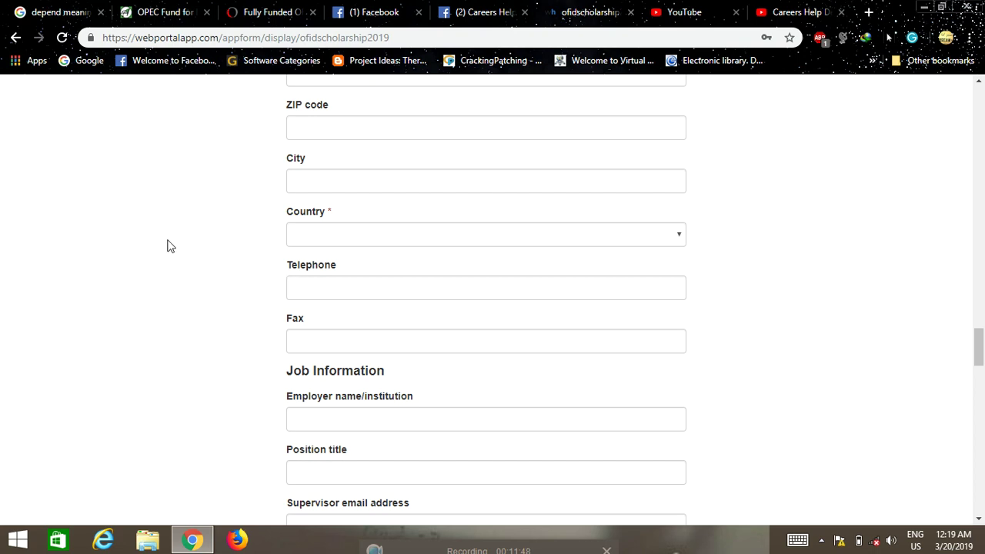
scroll(171, 241, "down", 1)
scroll(171, 242, "down", 1)
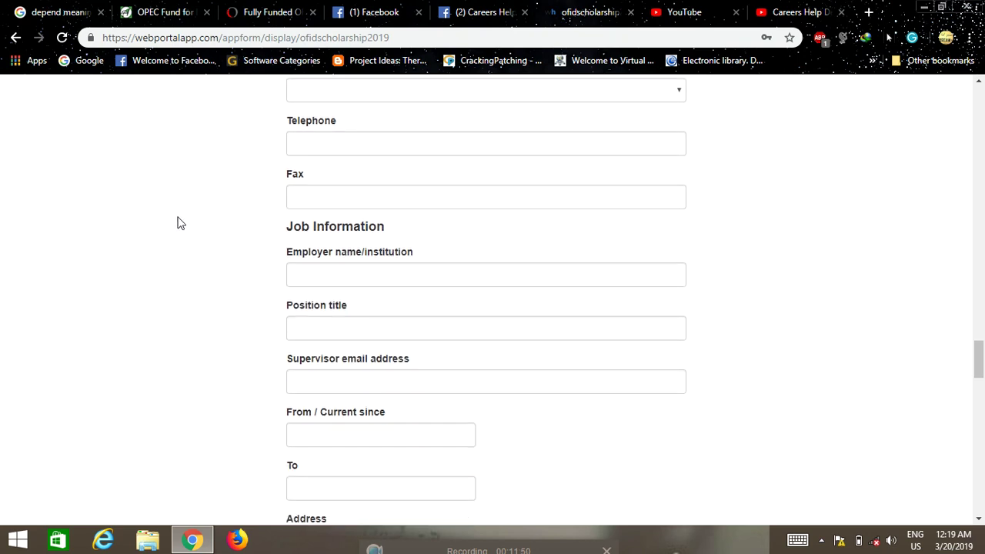
scroll(170, 242, "down", 1)
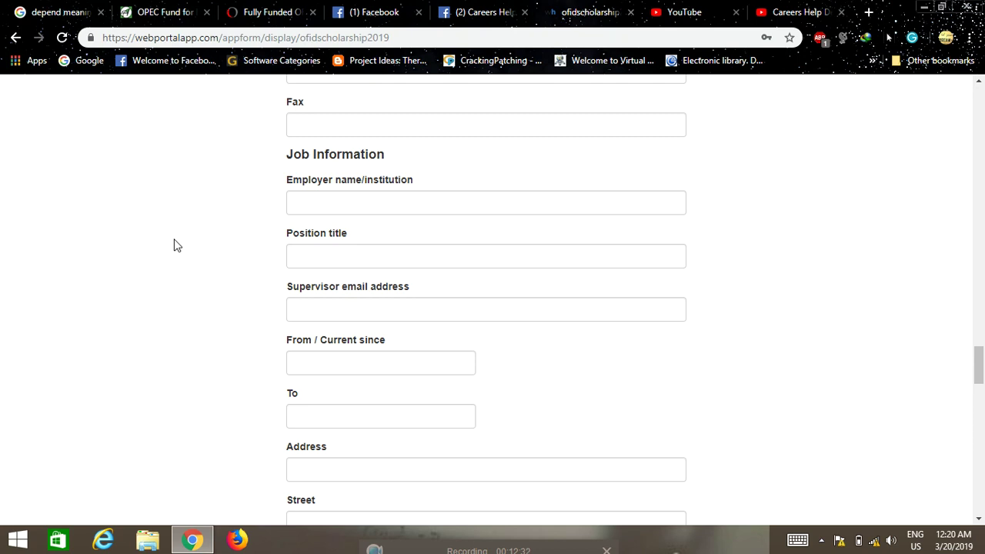
- Set the job's From / Current since date to 03/20/2019
scroll(176, 244, "down", 2)
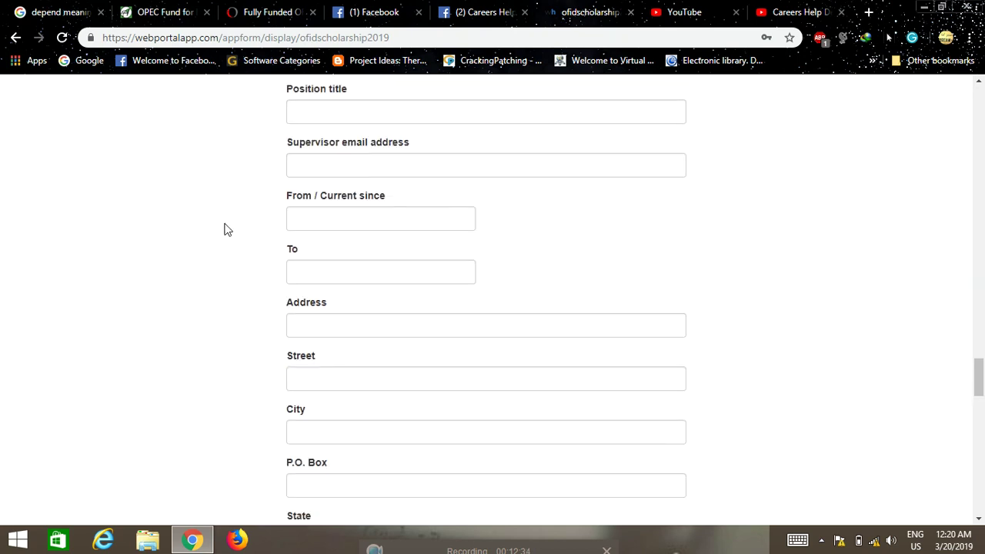
left_click(329, 218)
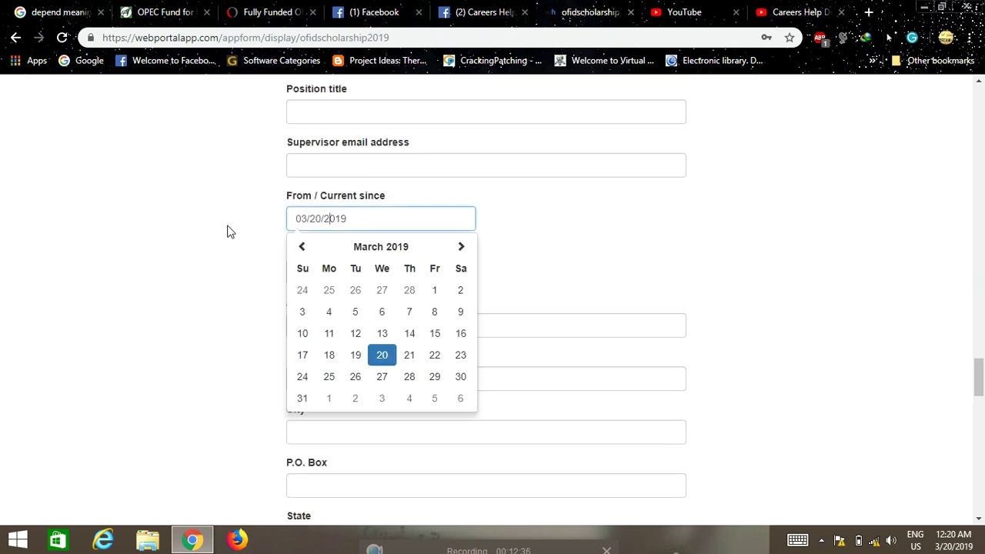
left_click(631, 256)
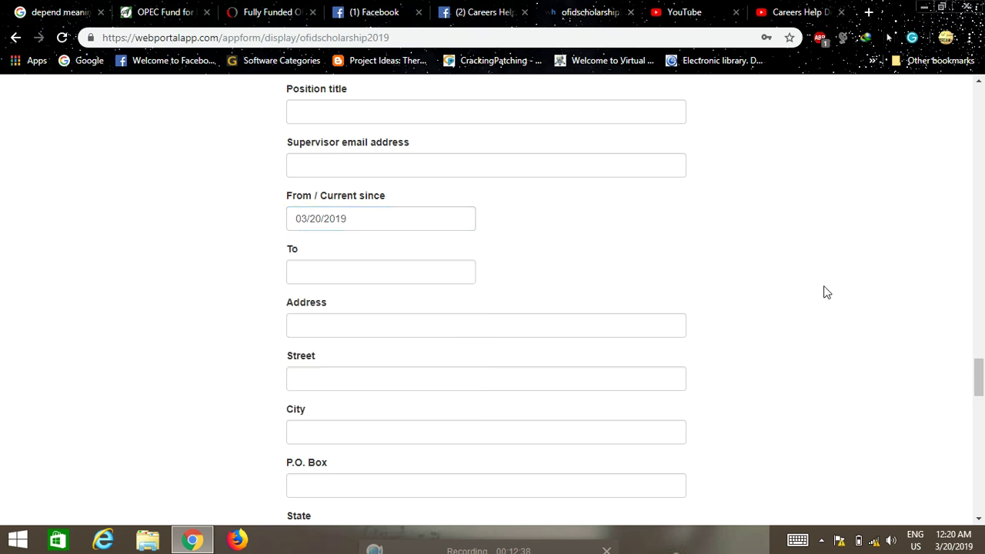
scroll(825, 292, "down", 1)
- Scroll down to the OFID Application Essay and place the cursor in its empty 0/500-word box
scroll(390, 256, "down", 2)
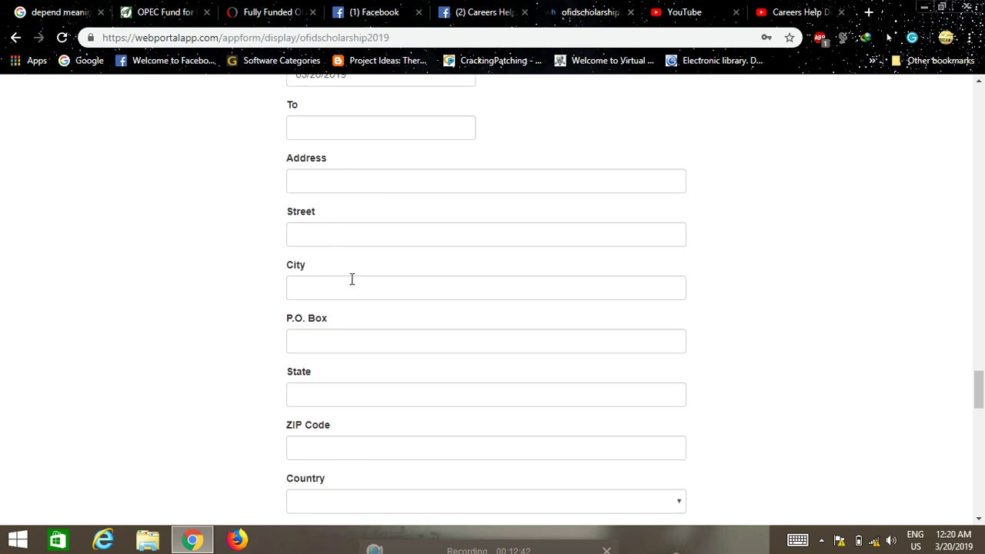
scroll(351, 285, "down", 2)
scroll(357, 323, "down", 2)
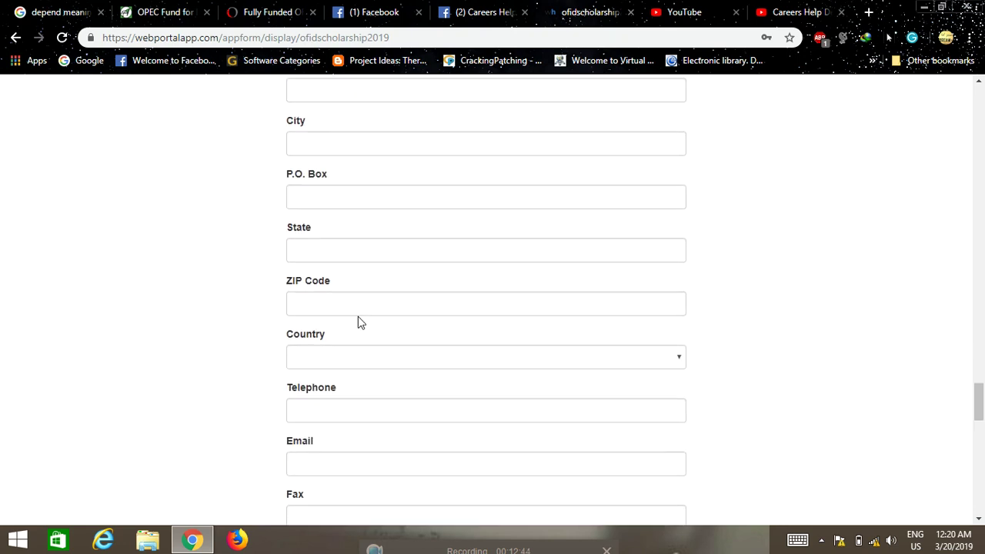
scroll(348, 296, "down", 1)
scroll(350, 300, "down", 1)
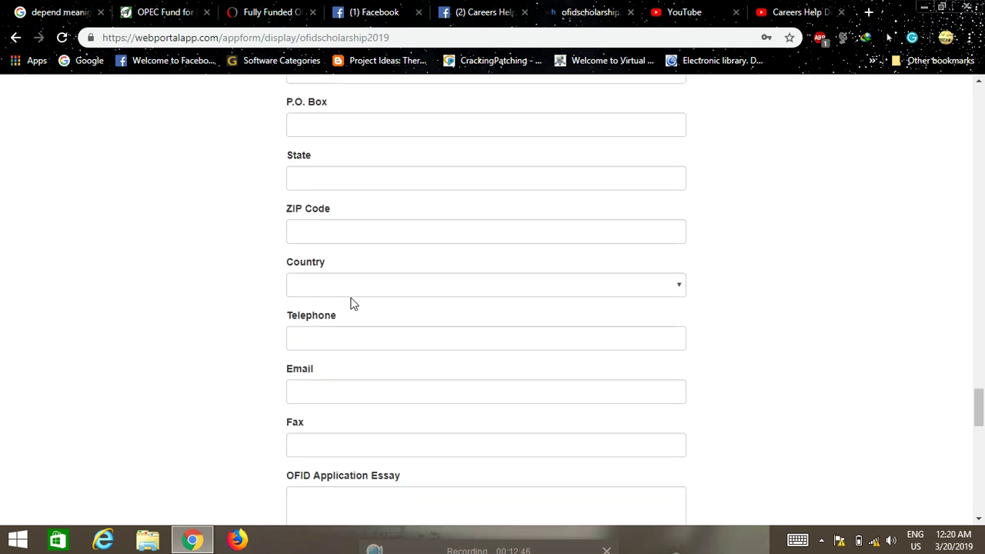
scroll(444, 280, "down", 1)
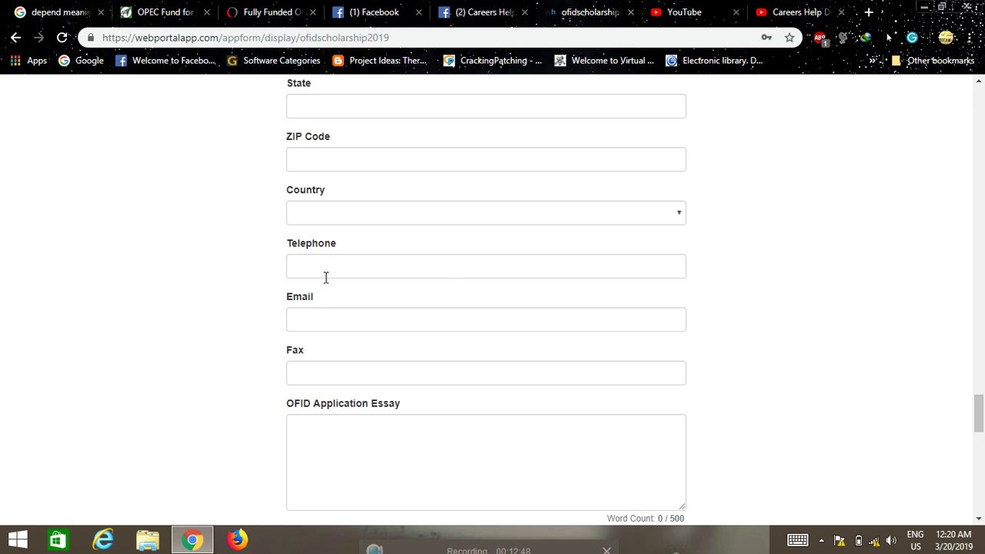
scroll(326, 281, "down", 1)
scroll(337, 287, "down", 1)
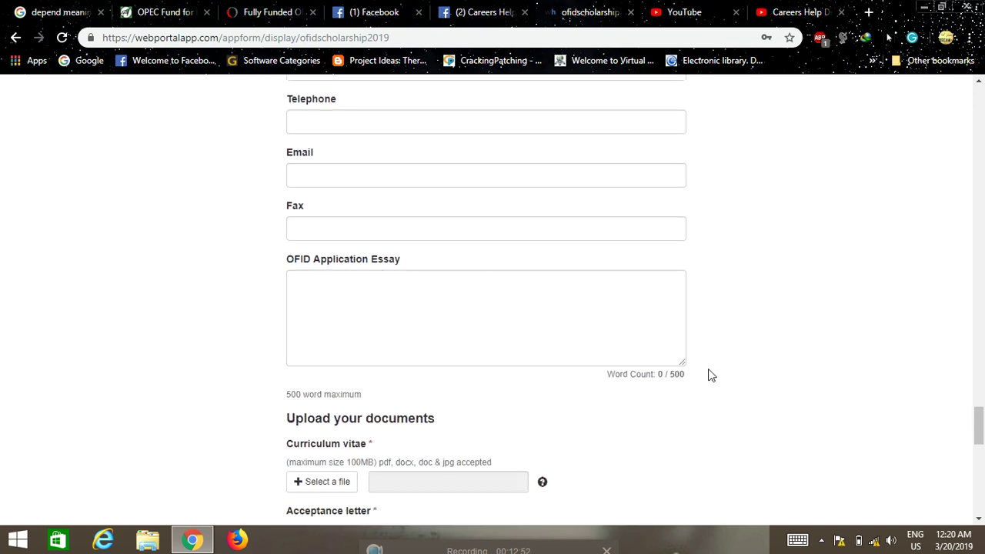
left_click(328, 316)
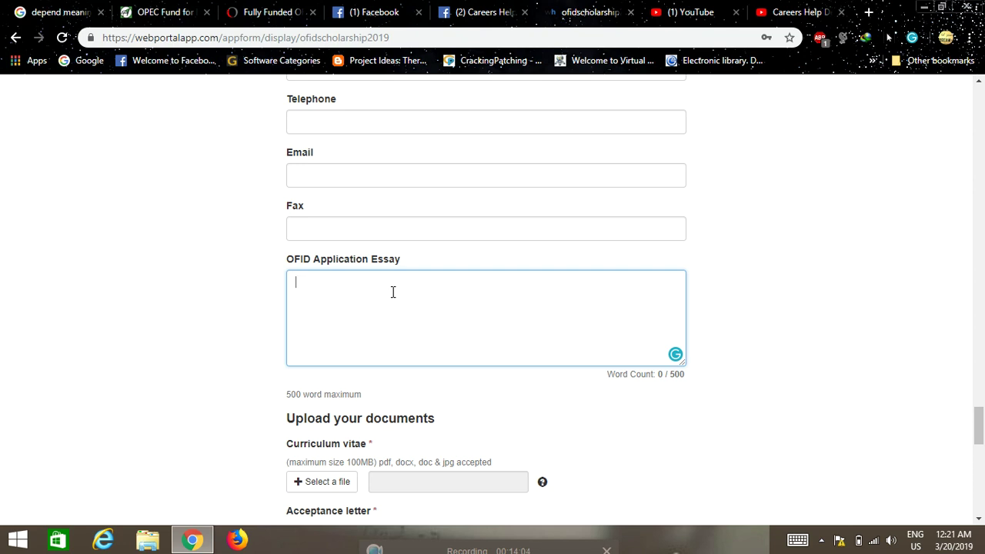
scroll(231, 331, "down", 1)
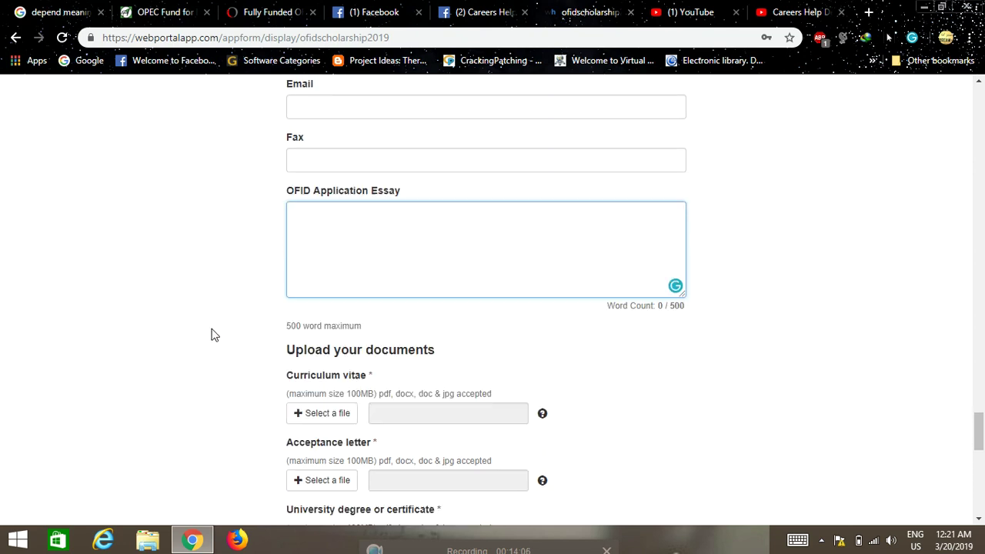
scroll(179, 311, "down", 1)
scroll(179, 311, "down", 3)
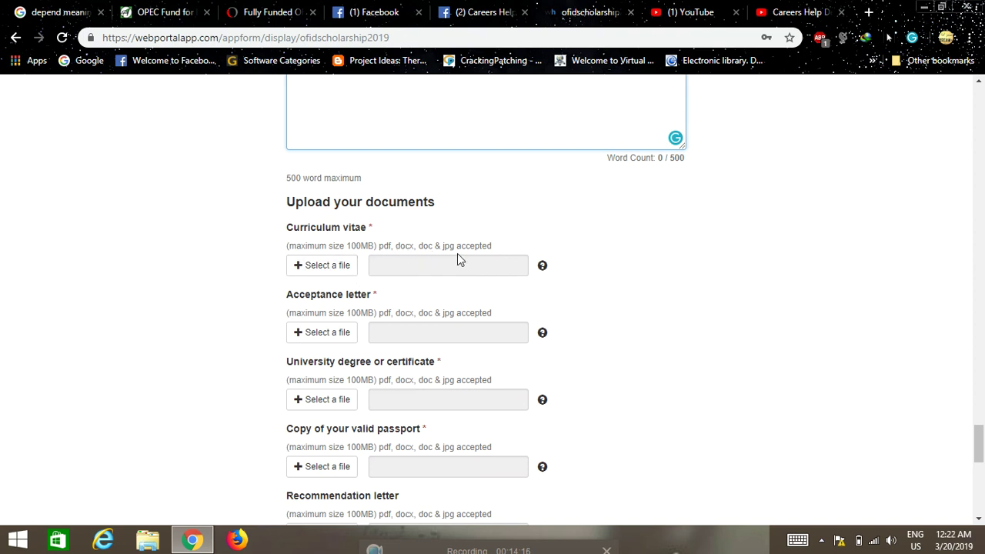
scroll(587, 289, "down", 1)
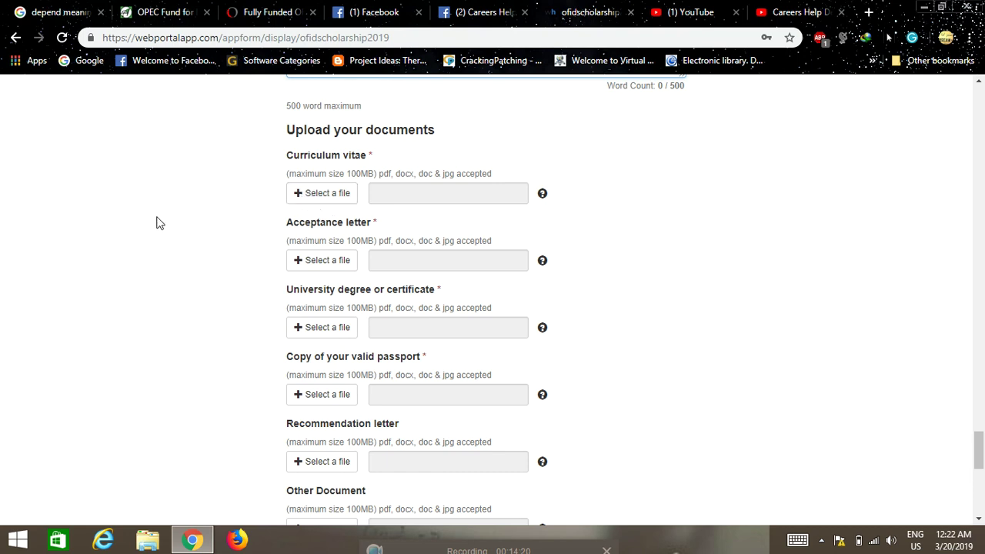
scroll(159, 221, "down", 1)
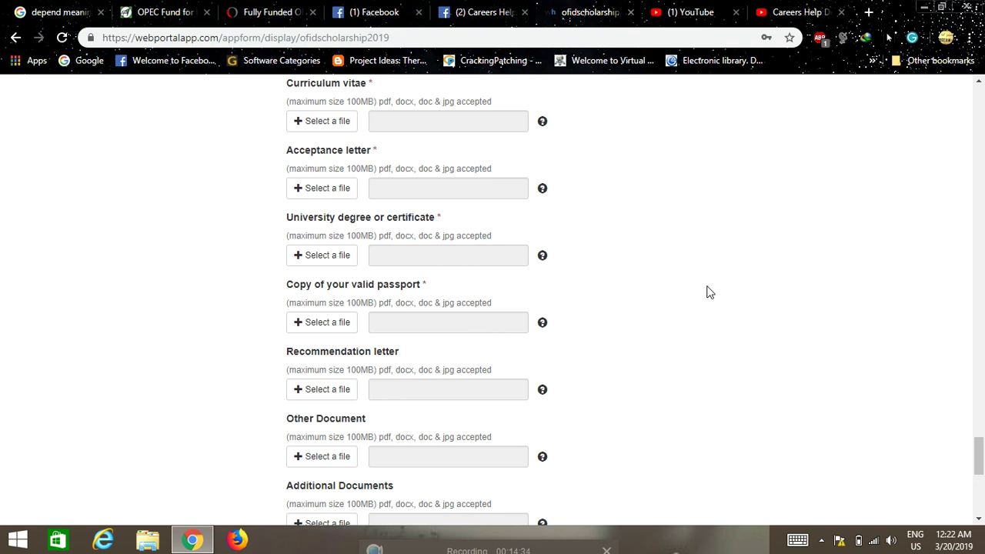
scroll(719, 293, "down", 1)
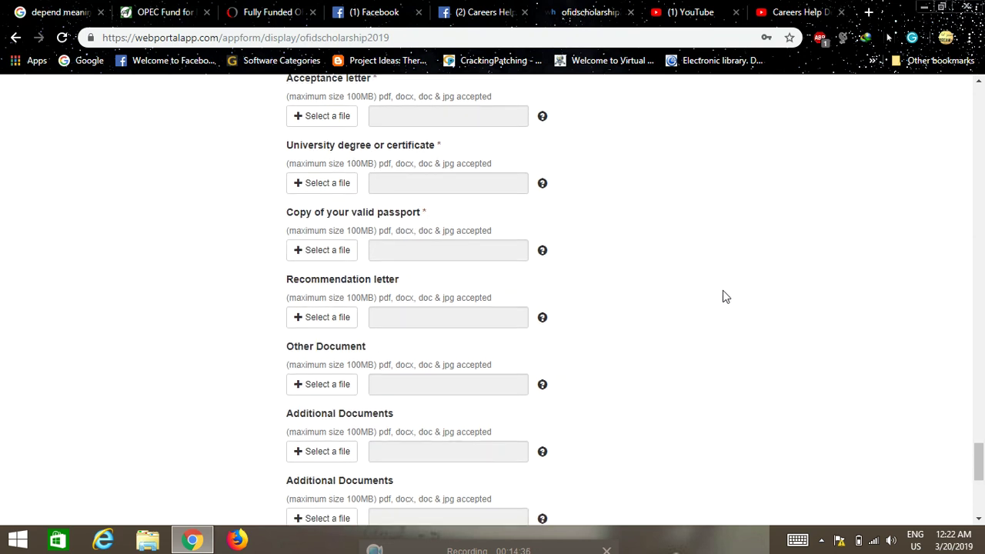
scroll(728, 297, "down", 1)
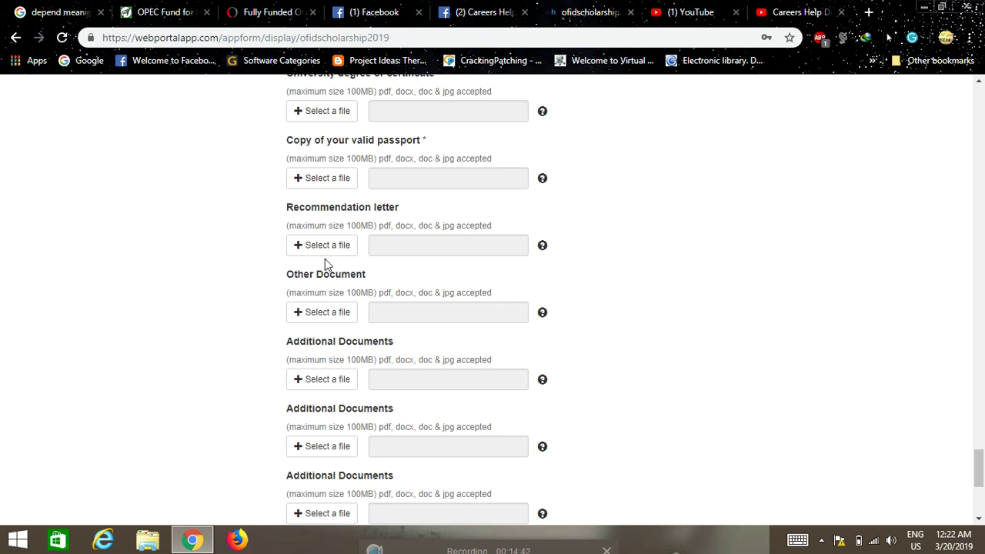
left_click(298, 246)
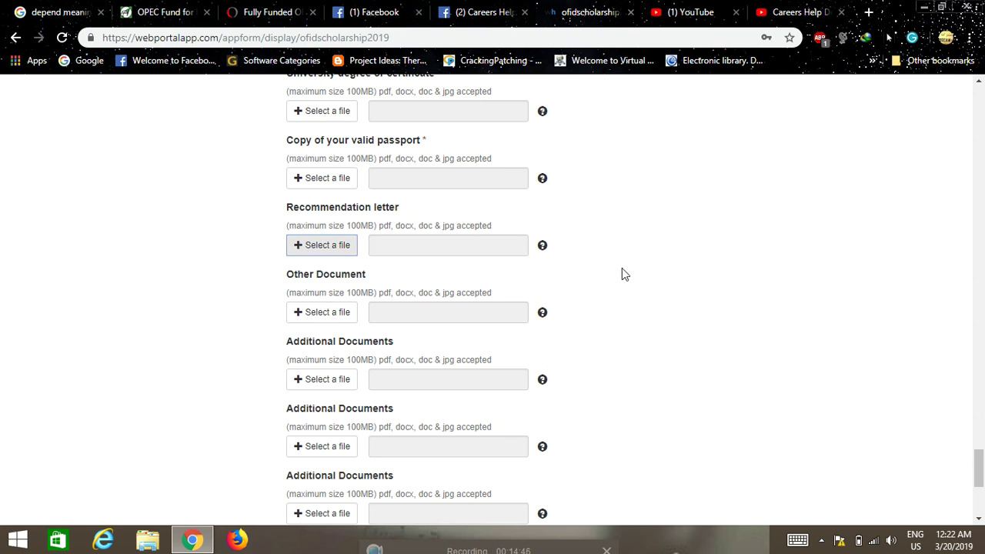
scroll(739, 350, "down", 1)
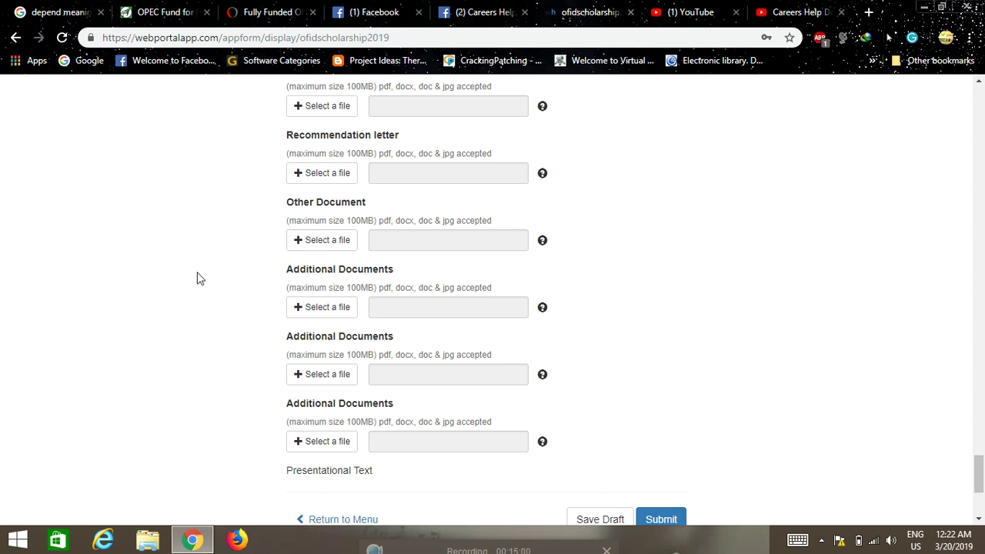
scroll(201, 280, "up", 1)
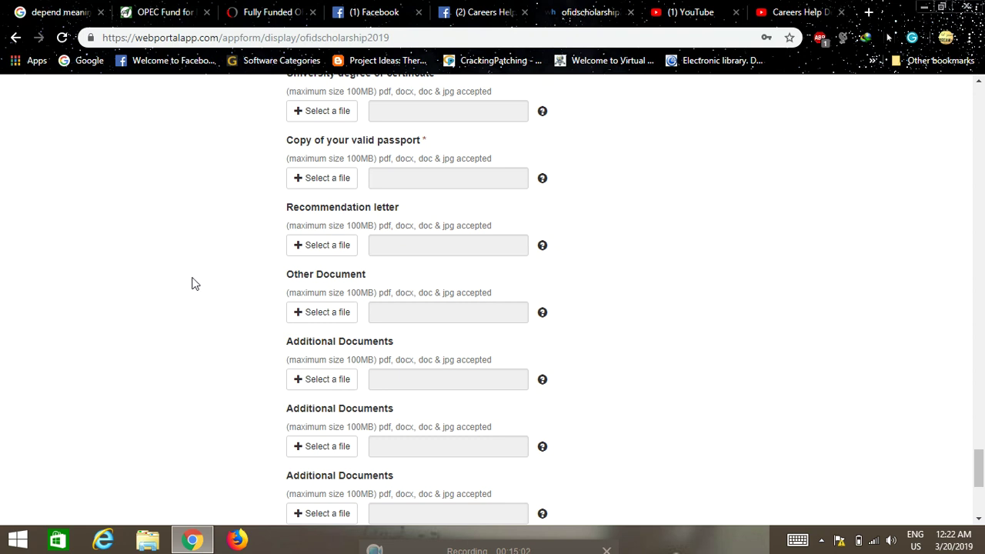
scroll(193, 281, "down", 1)
scroll(195, 283, "up", 1)
scroll(194, 288, "up", 1)
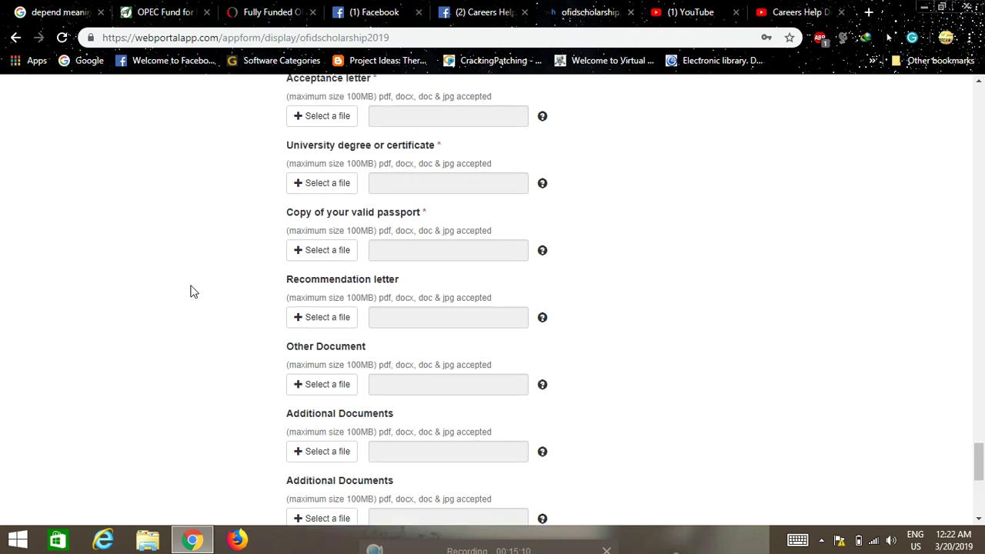
scroll(193, 292, "down", 2)
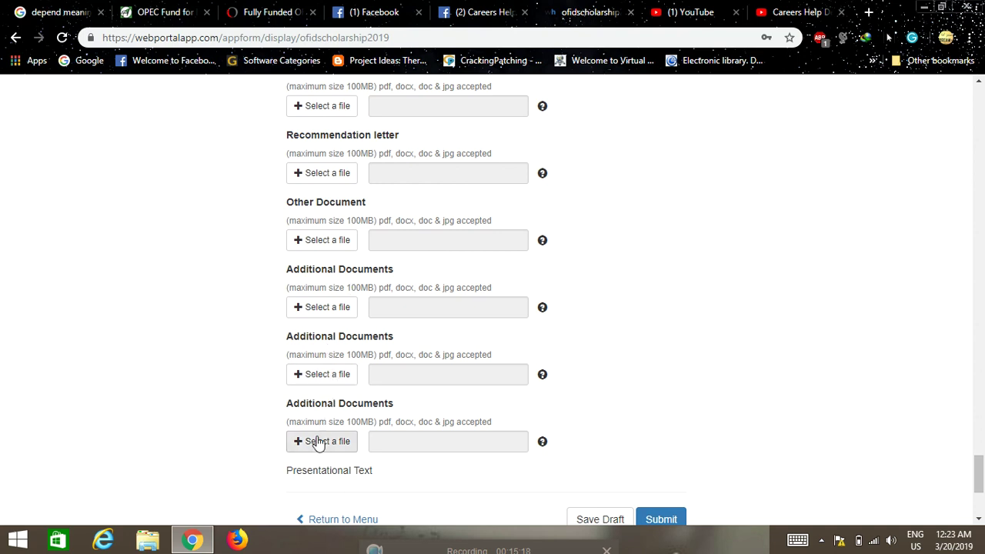
- Review the whole form top to bottom, then go back to the portal menu showing Draft status
scroll(215, 421, "down", 2)
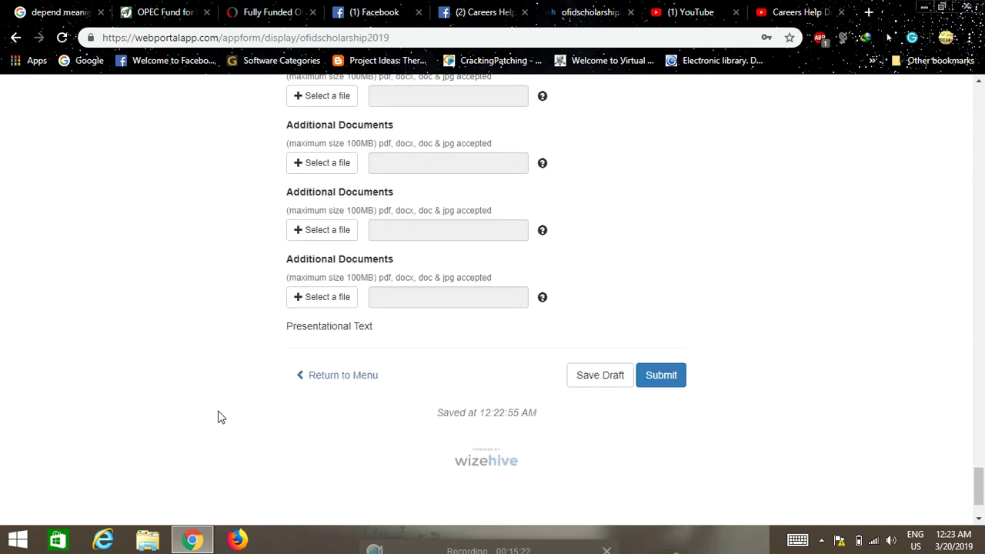
scroll(102, 357, "up", 2)
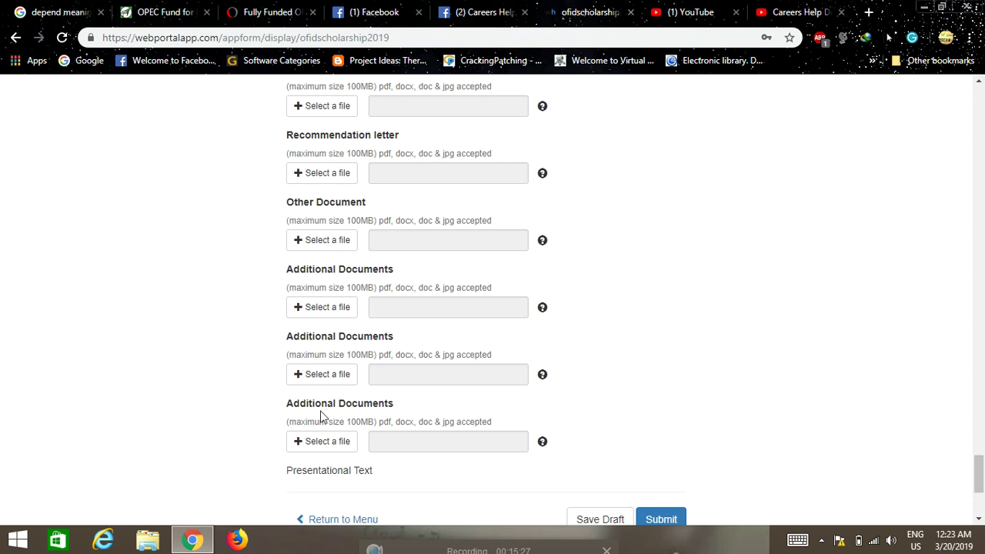
scroll(252, 367, "down", 1)
scroll(231, 377, "up", 2)
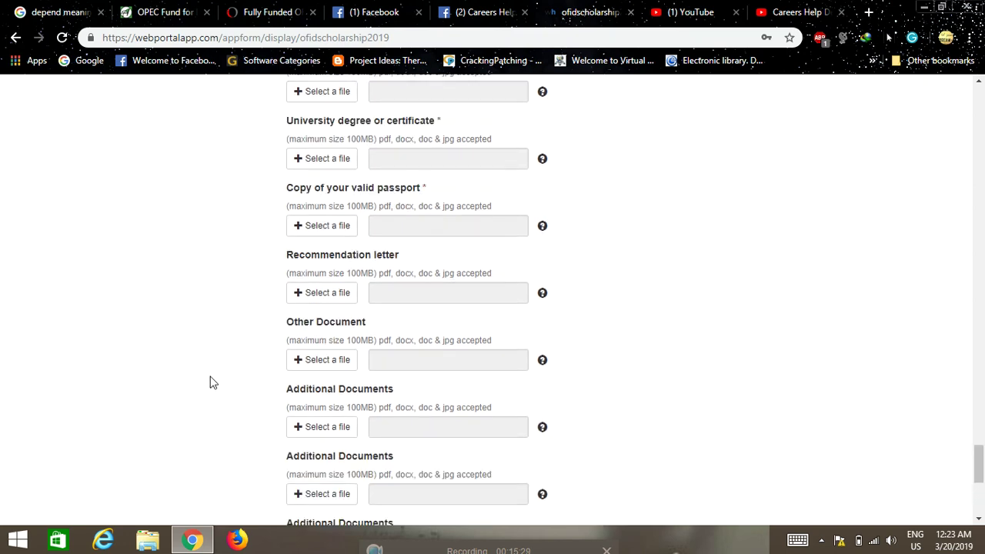
scroll(208, 389, "up", 20)
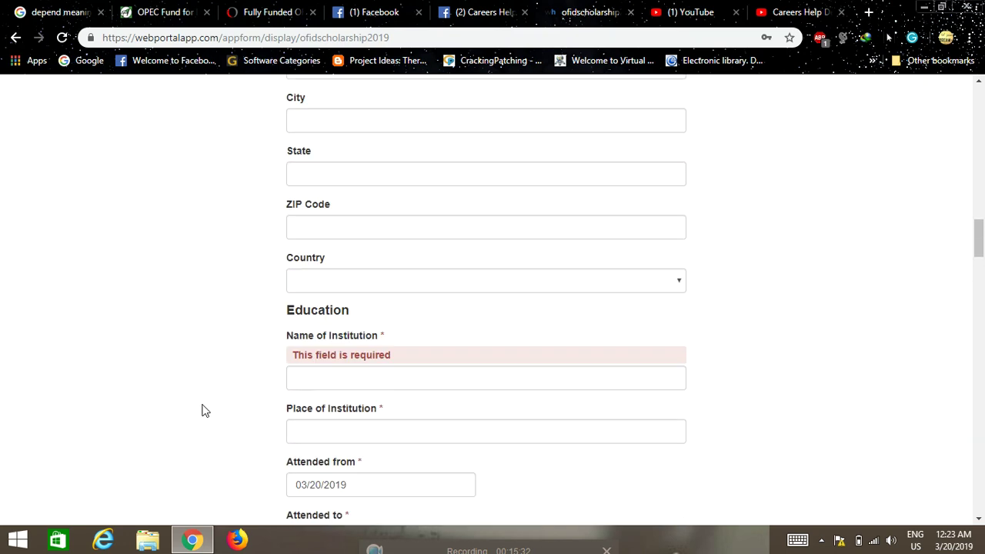
scroll(204, 410, "up", 15)
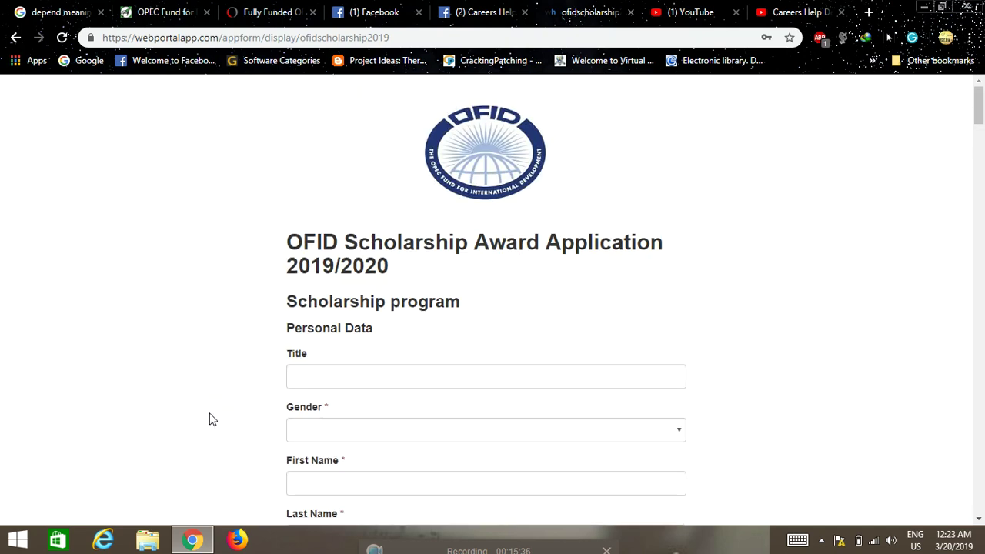
scroll(192, 408, "down", 2)
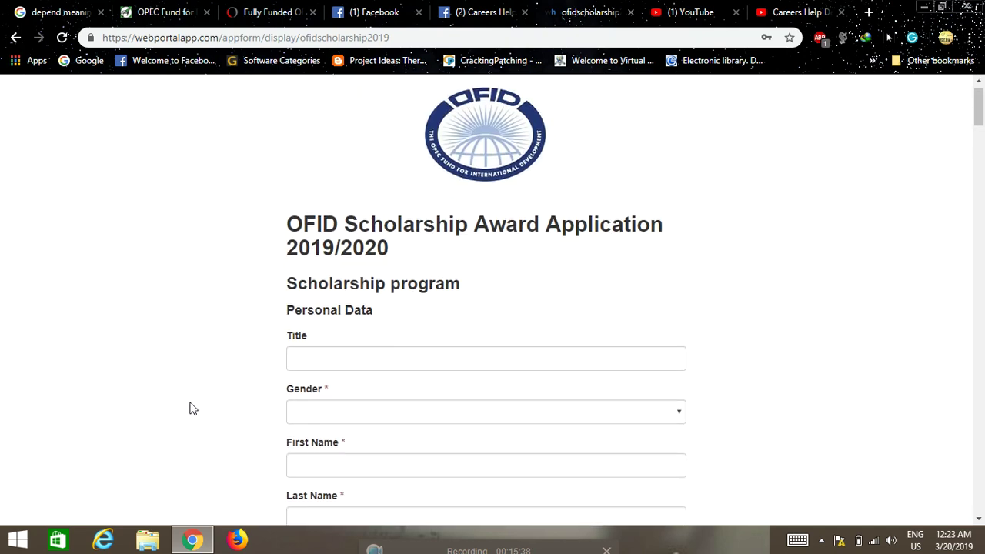
scroll(194, 408, "down", 20)
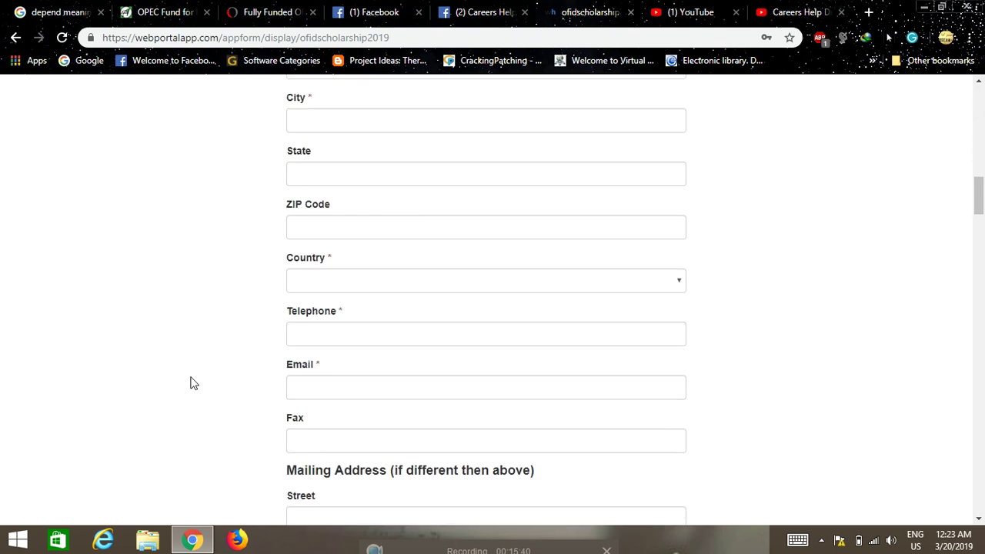
scroll(197, 383, "down", 20)
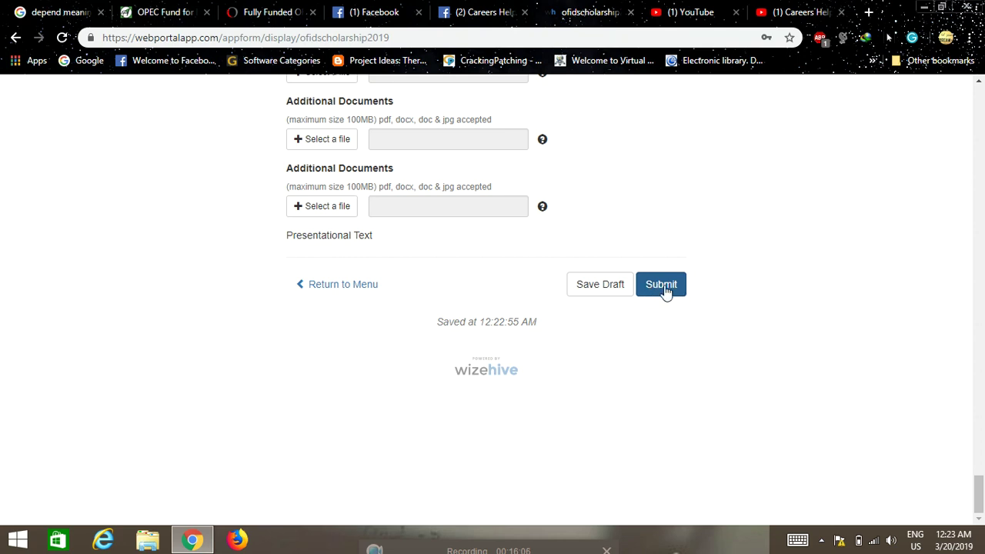
scroll(699, 368, "up", 6)
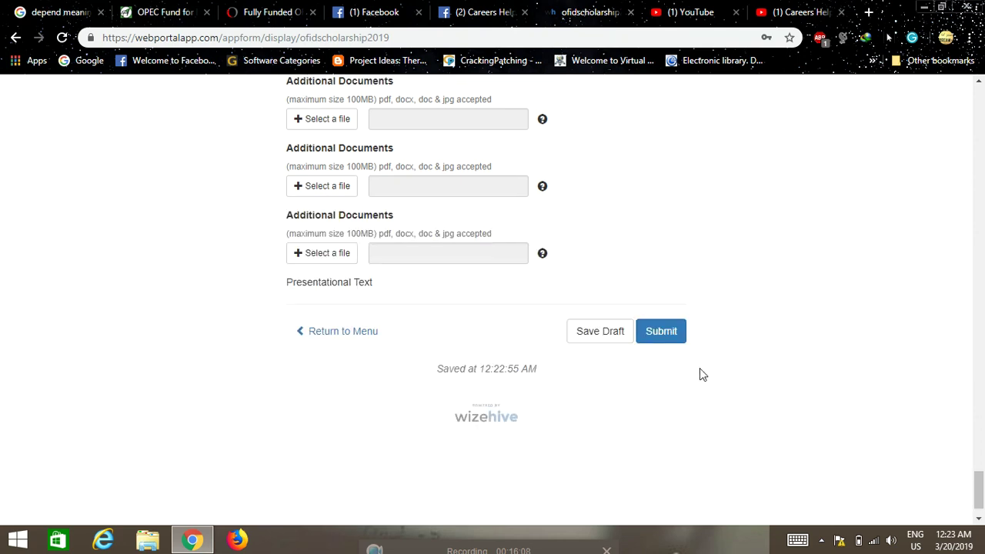
scroll(708, 385, "up", 20)
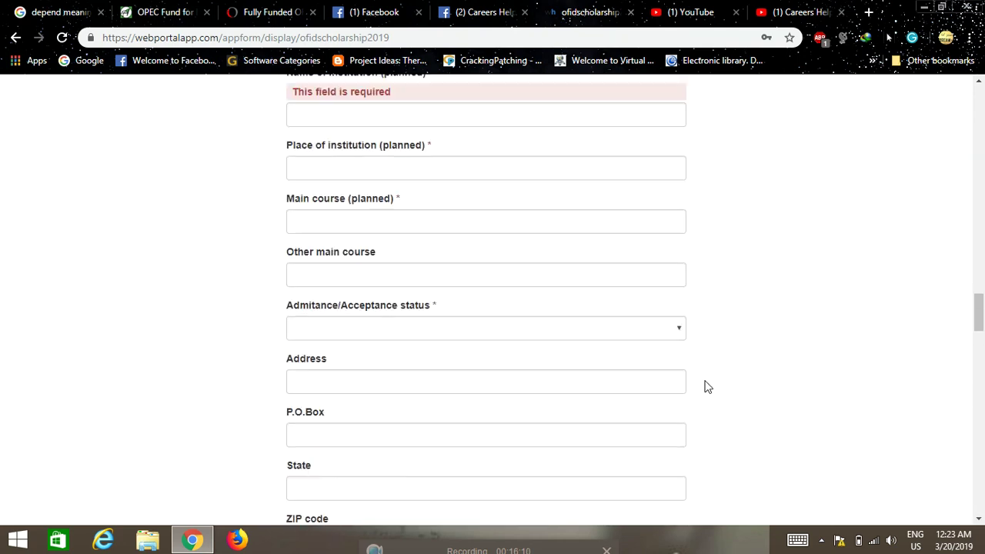
scroll(709, 387, "up", 20)
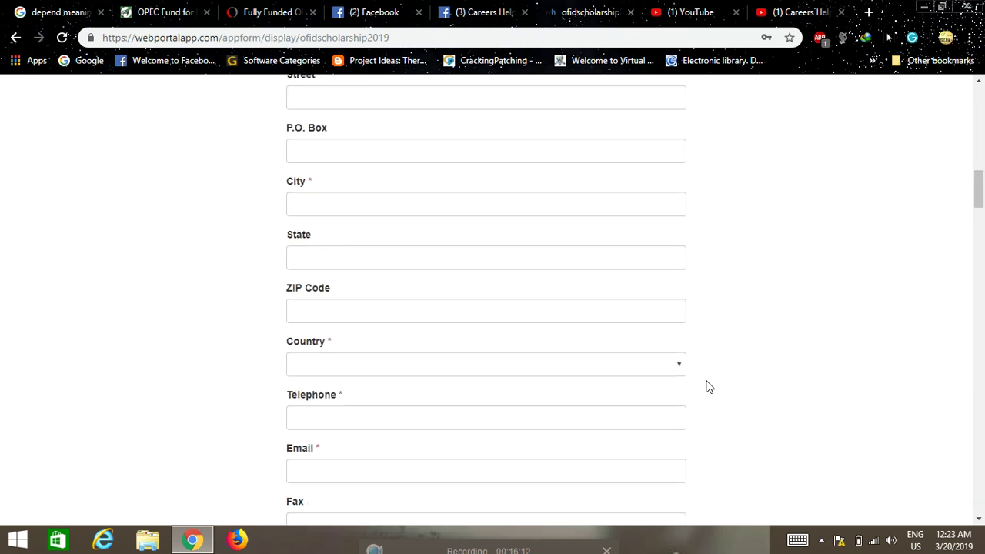
scroll(709, 387, "up", 9)
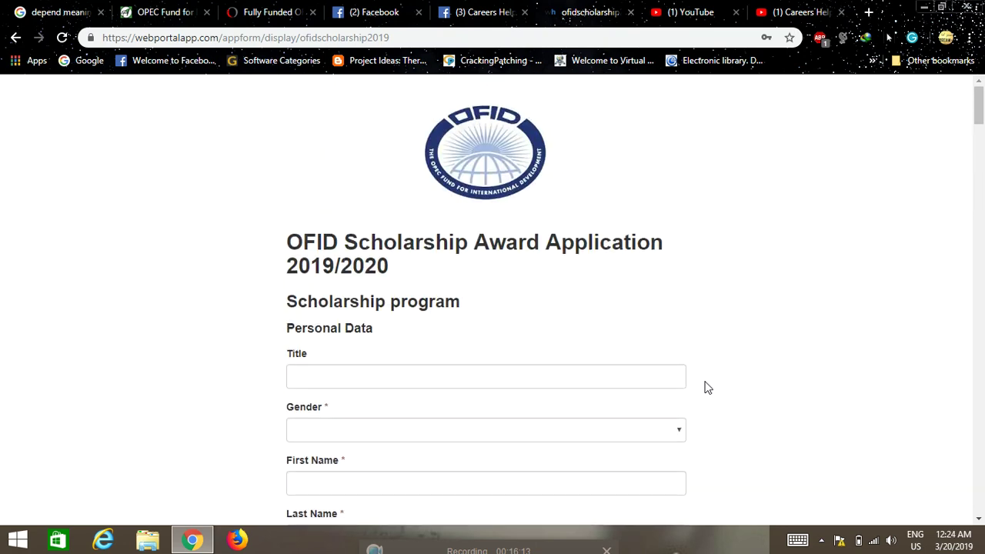
left_click(17, 39)
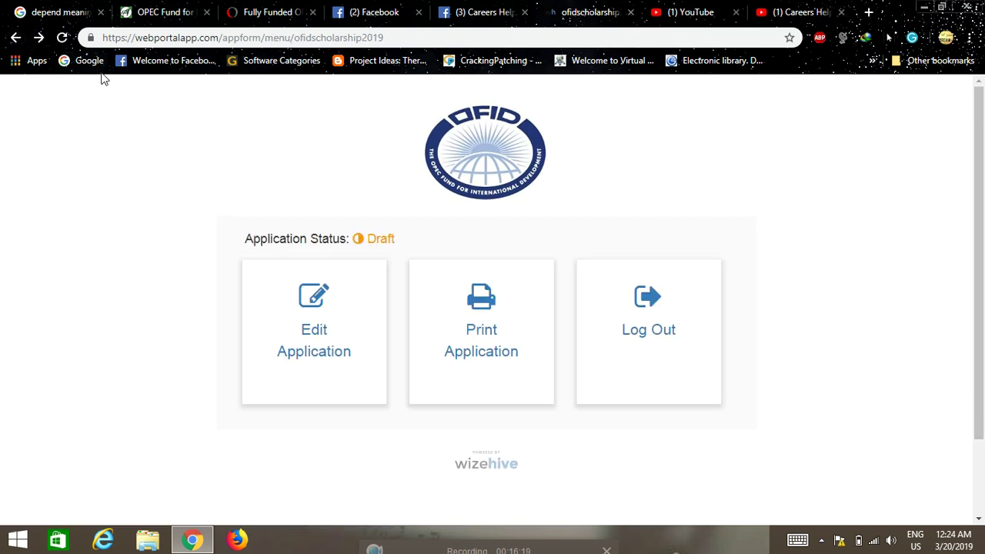
- Return to the OFID Application Guidelines page and go to the Scholarship Award FAQs
left_click(15, 37)
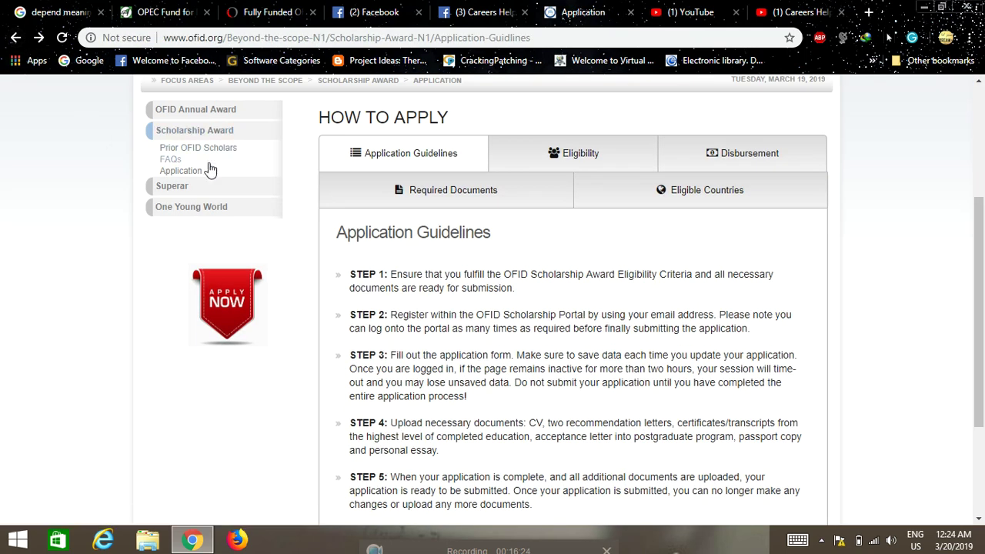
left_click(171, 160)
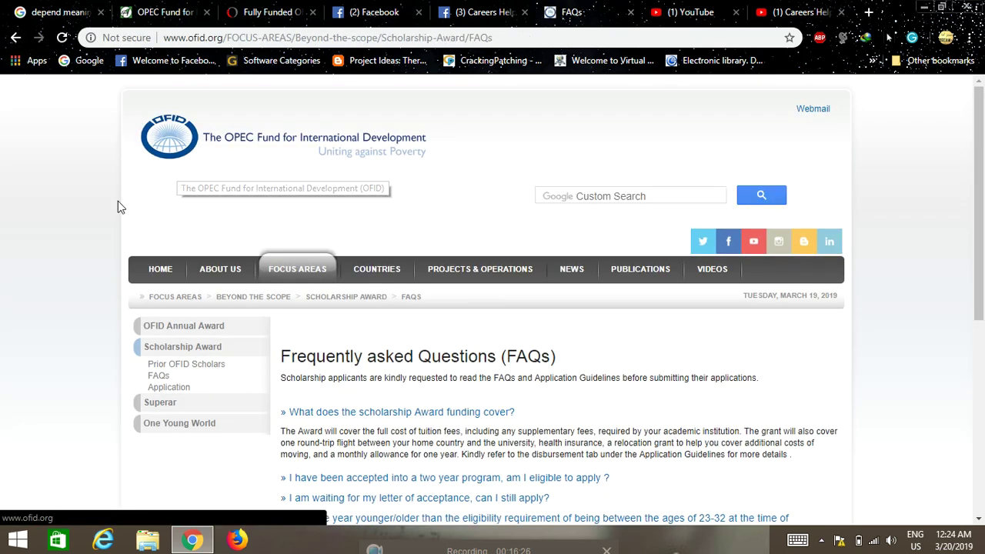
scroll(71, 256, "down", 2)
scroll(67, 252, "down", 1)
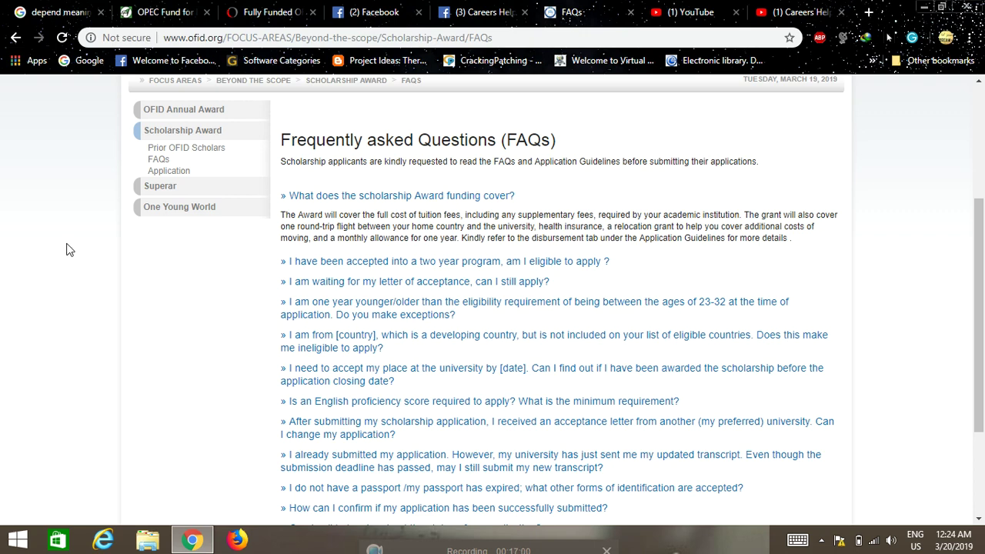
- Expand the FAQ answers on two-year programs, pending acceptance letters and age-requirement exceptions
left_click(410, 265)
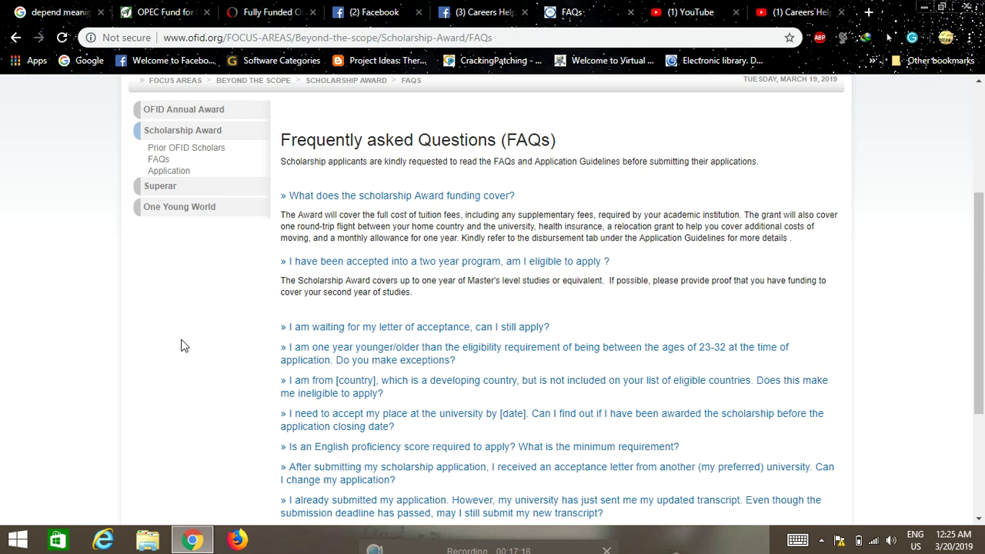
scroll(176, 333, "down", 1)
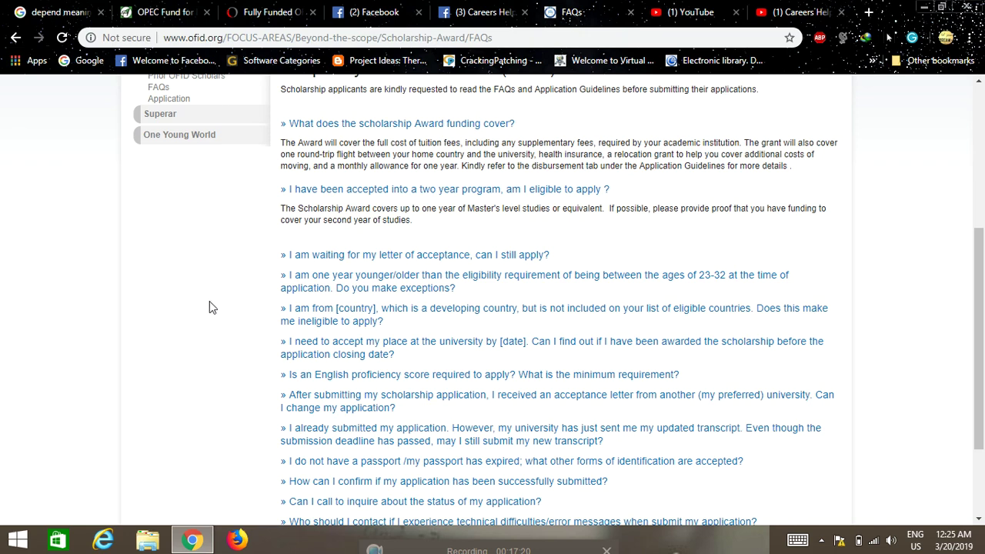
left_click(360, 262)
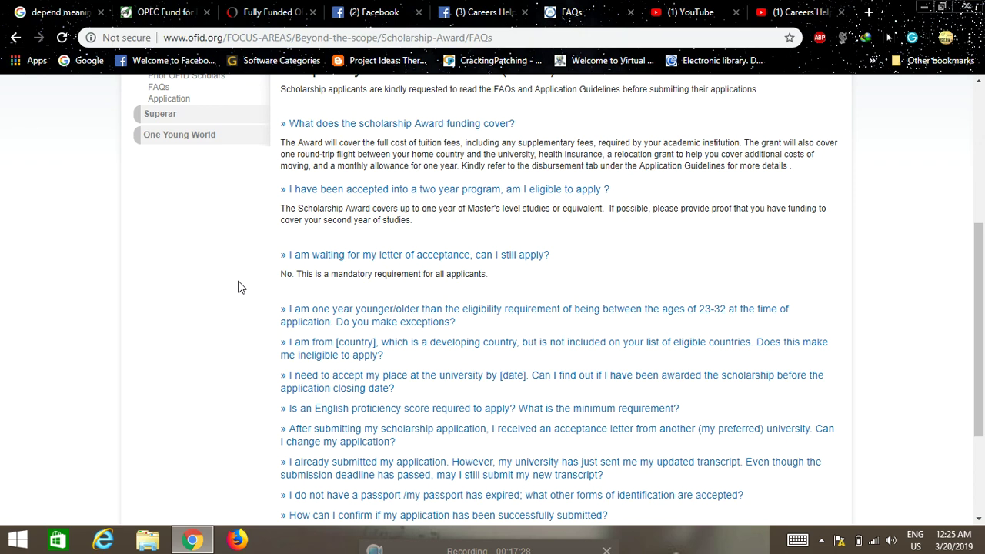
scroll(224, 282, "down", 1)
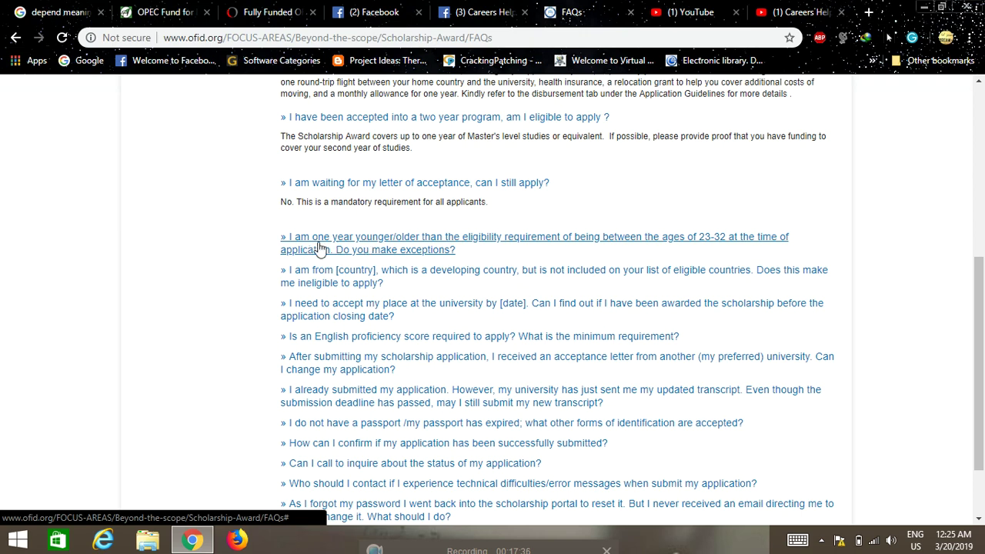
left_click(353, 242)
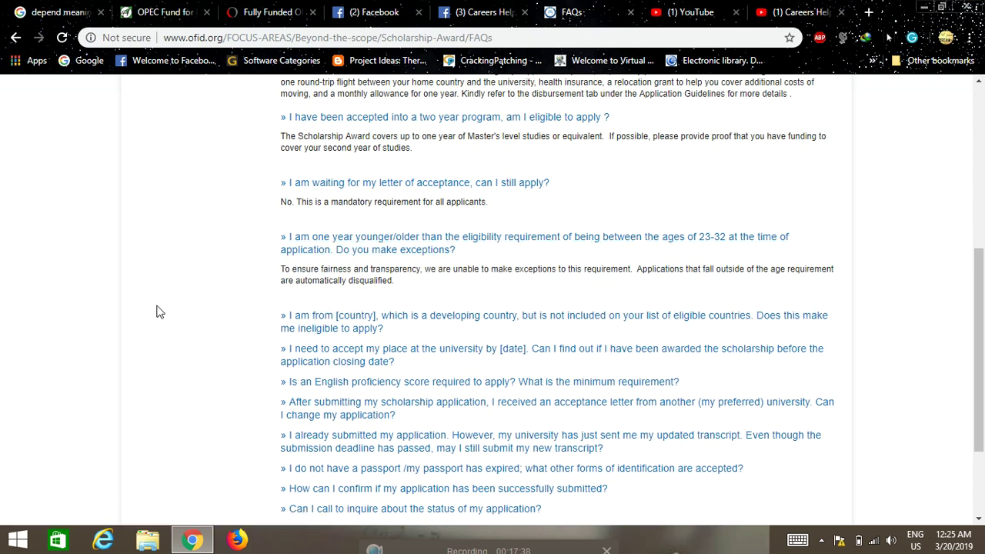